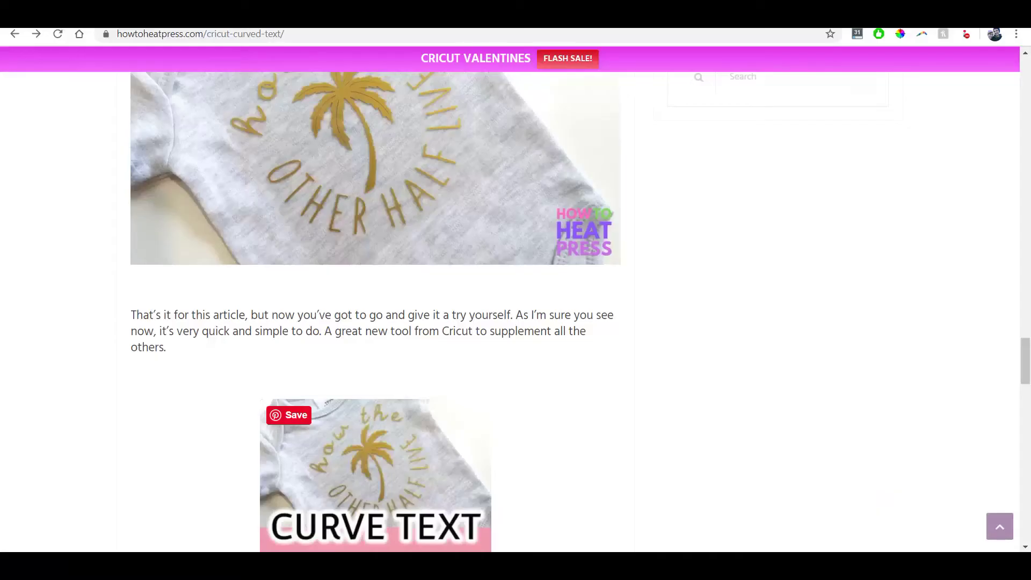
Step: Read through the curved-text article in Chrome, then switch to Cricut Design Space
{"action": "scroll", "coordinate": [591, 413], "scroll_direction": "up", "scroll_amount": 8}
{"action": "scroll", "coordinate": [591, 412], "scroll_direction": "down", "scroll_amount": 2}
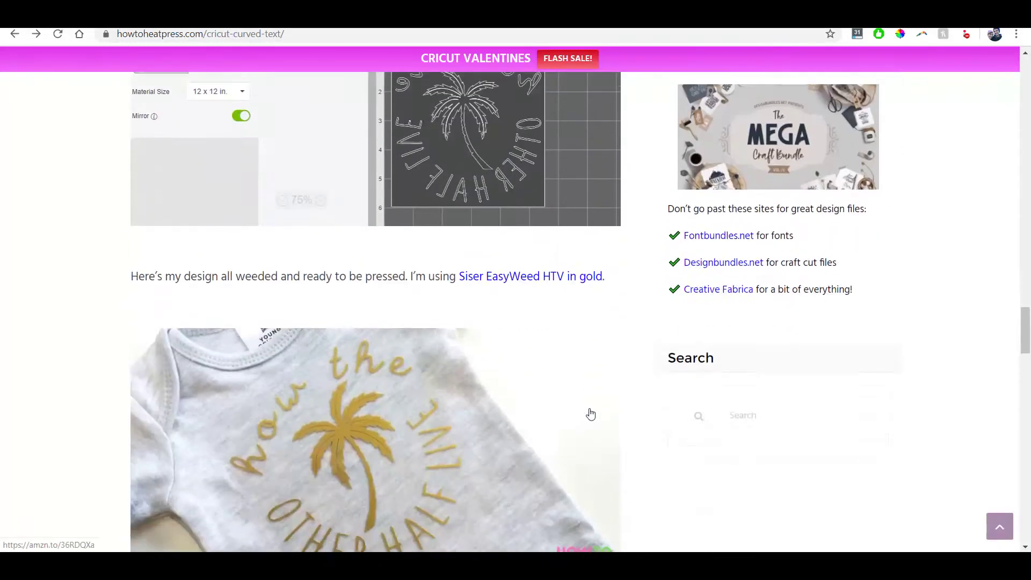
{"action": "scroll", "coordinate": [591, 412], "scroll_direction": "down", "scroll_amount": 2}
{"action": "scroll", "coordinate": [591, 413], "scroll_direction": "up", "scroll_amount": 18}
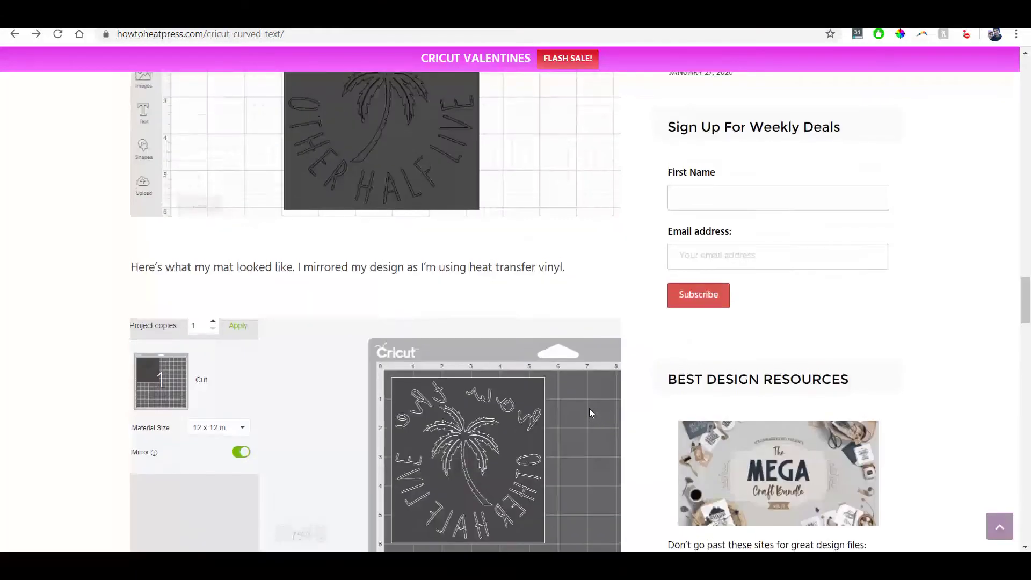
{"action": "scroll", "coordinate": [590, 413], "scroll_direction": "up", "scroll_amount": 20}
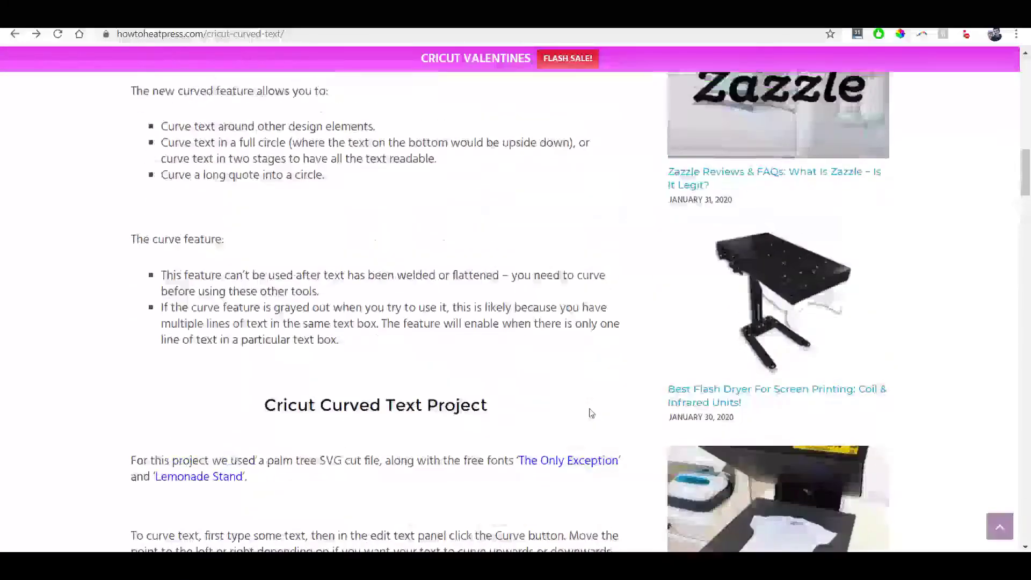
{"action": "scroll", "coordinate": [590, 413], "scroll_direction": "up", "scroll_amount": 12}
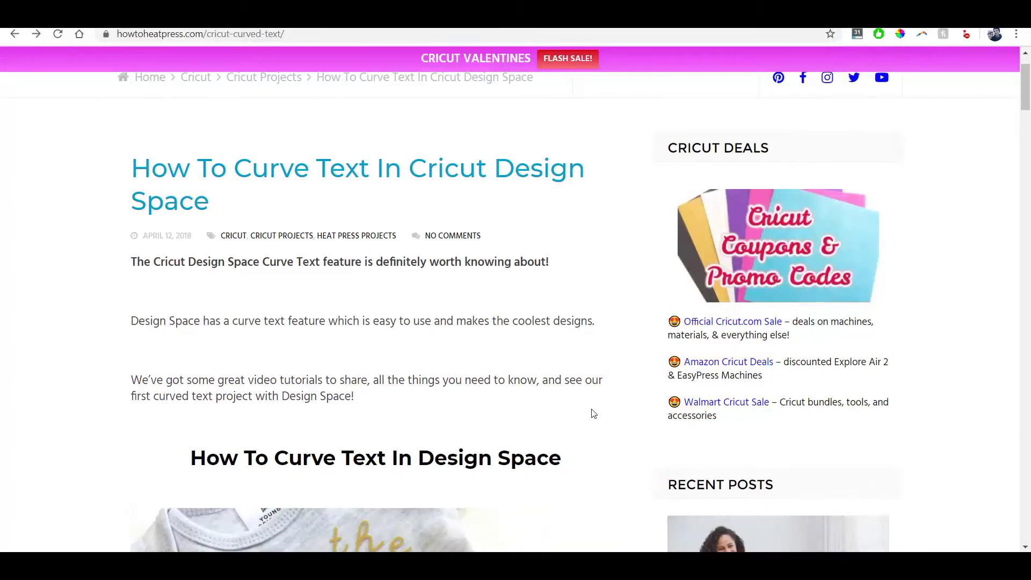
{"action": "scroll", "coordinate": [595, 413], "scroll_direction": "down", "scroll_amount": 3}
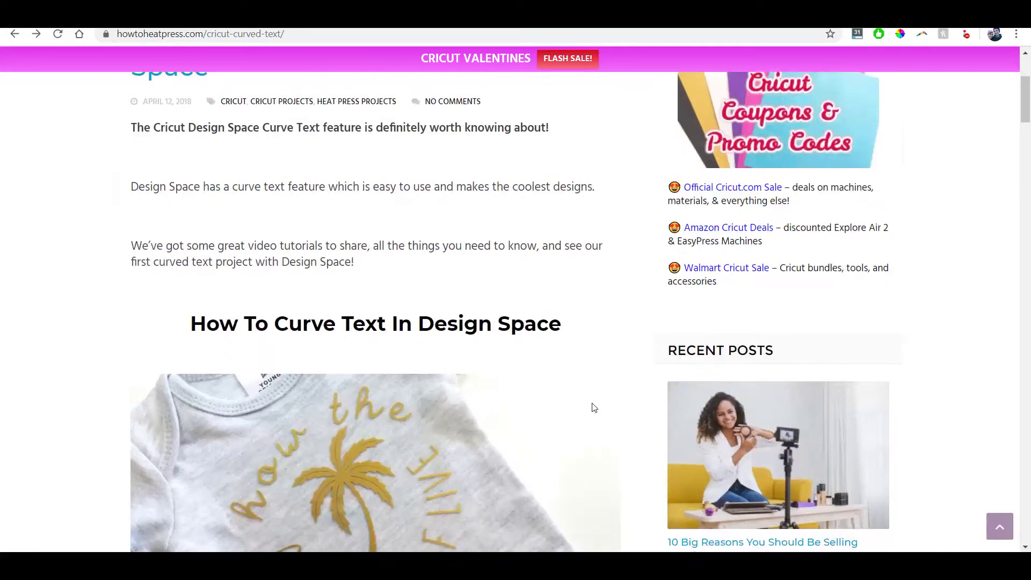
{"action": "scroll", "coordinate": [594, 410], "scroll_direction": "down", "scroll_amount": 7}
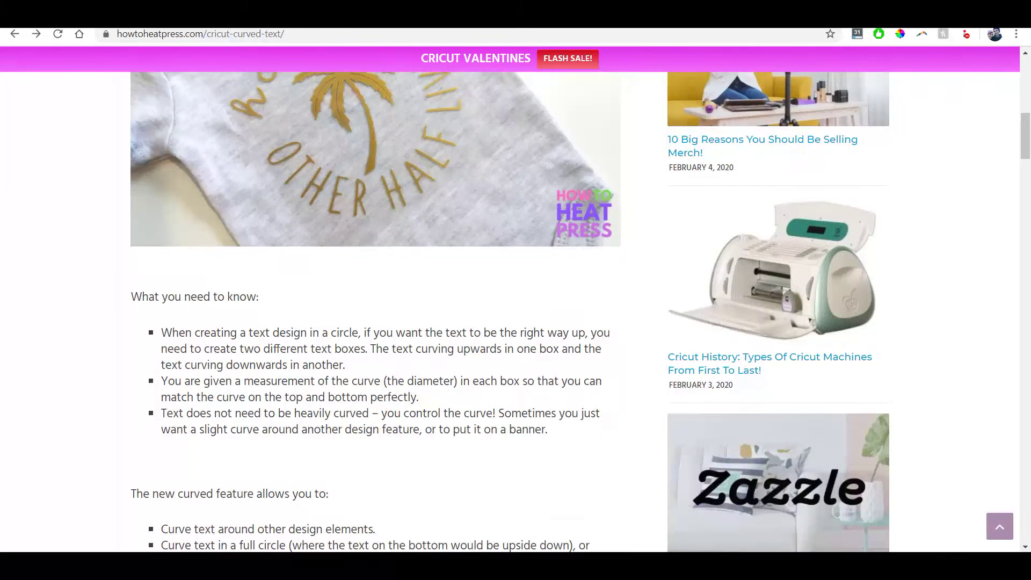
{"action": "mouse_move", "coordinate": [380, 564]}
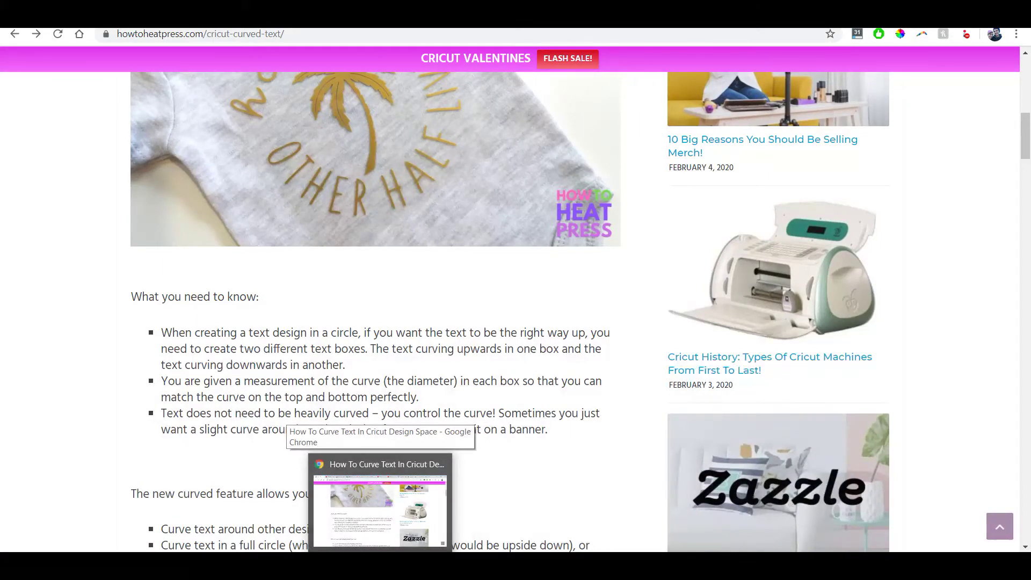
{"action": "key", "text": "alt+Tab"}
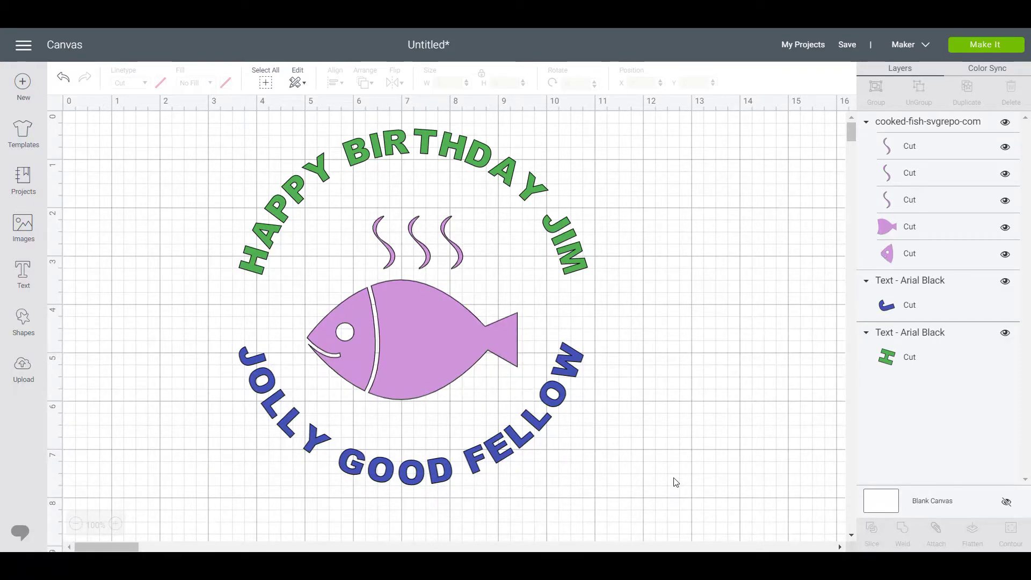
Step: Select the entire fish badge design and delete it from the canvas
{"action": "left_click_drag", "start_coordinate": [179, 151], "coordinate": [696, 486]}
{"action": "key", "text": "Delete"}
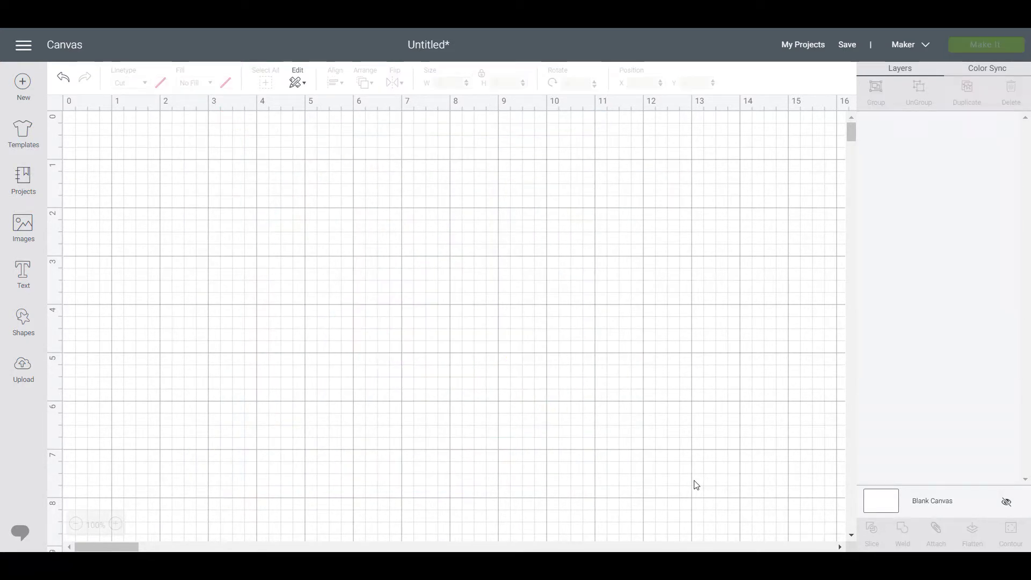
{"action": "left_click", "coordinate": [22, 275]}
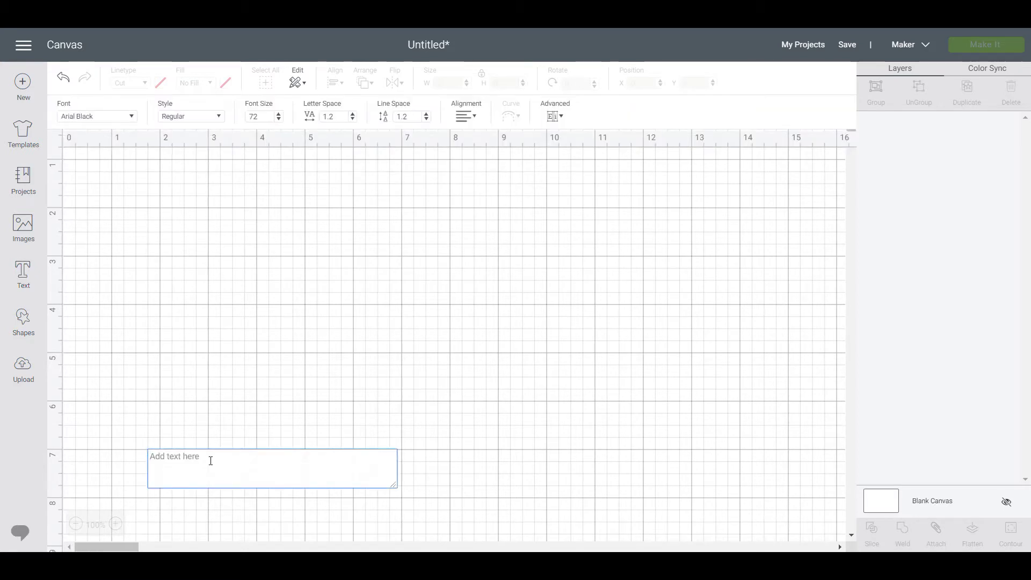
Step: Add the text 'HAPPY BIRTHDAY JIM JOLLY GOOD FELLOW' and move it to the canvas's upper left
{"action": "type", "text": "HA"}
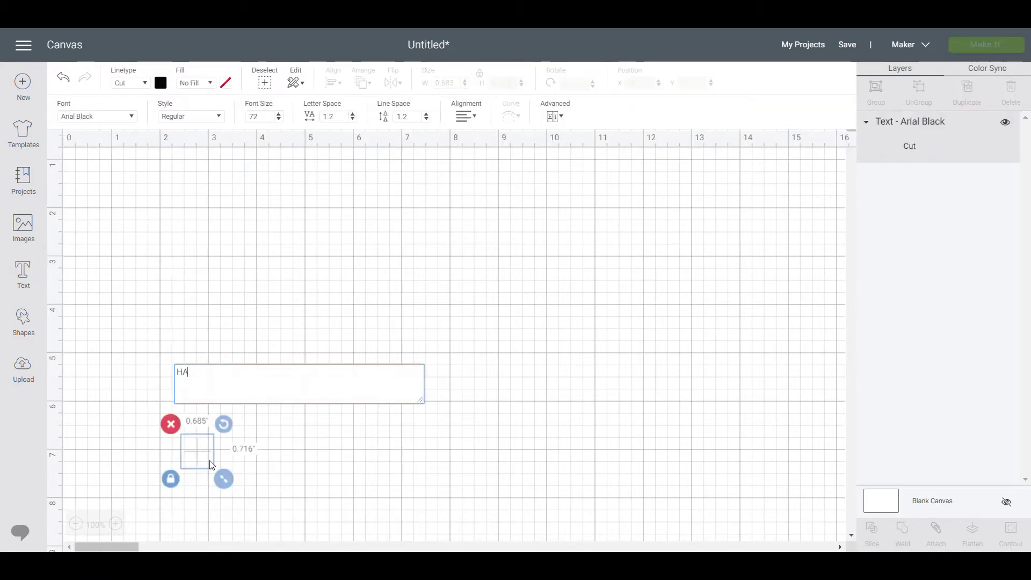
{"action": "type", "text": "PPY BIR"}
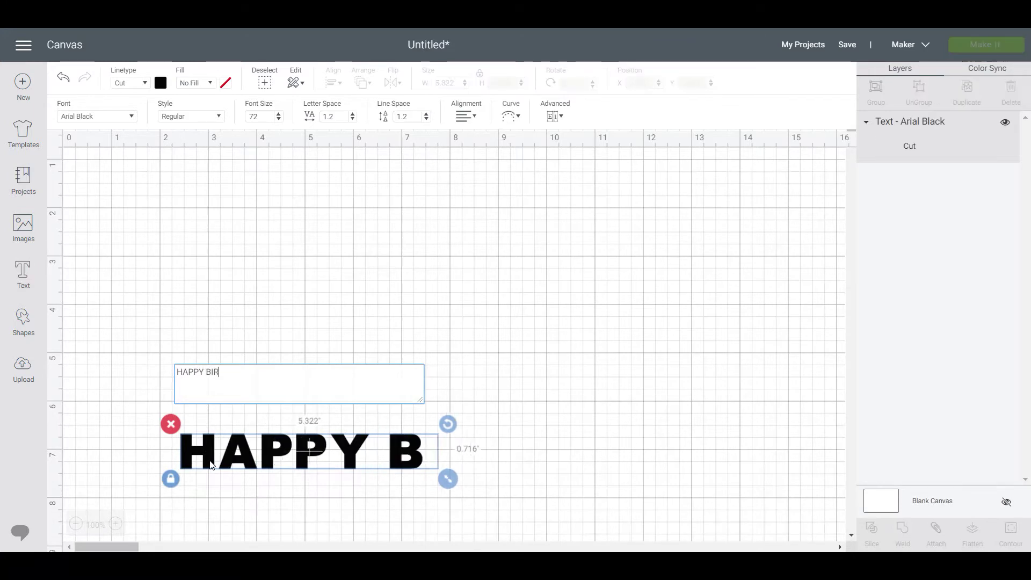
{"action": "type", "text": "THDAY JIM"}
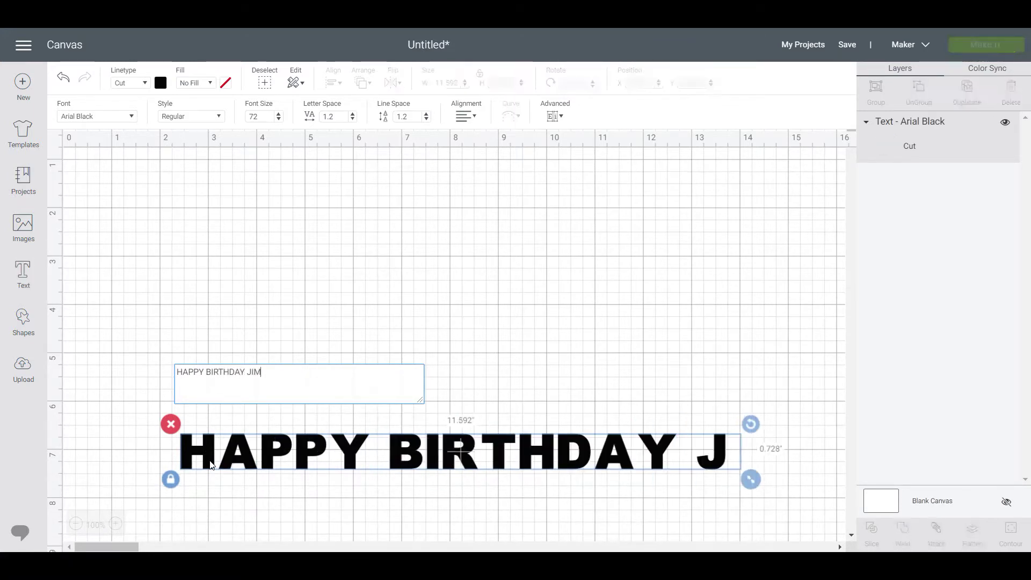
{"action": "type", "text": " JOLLY"}
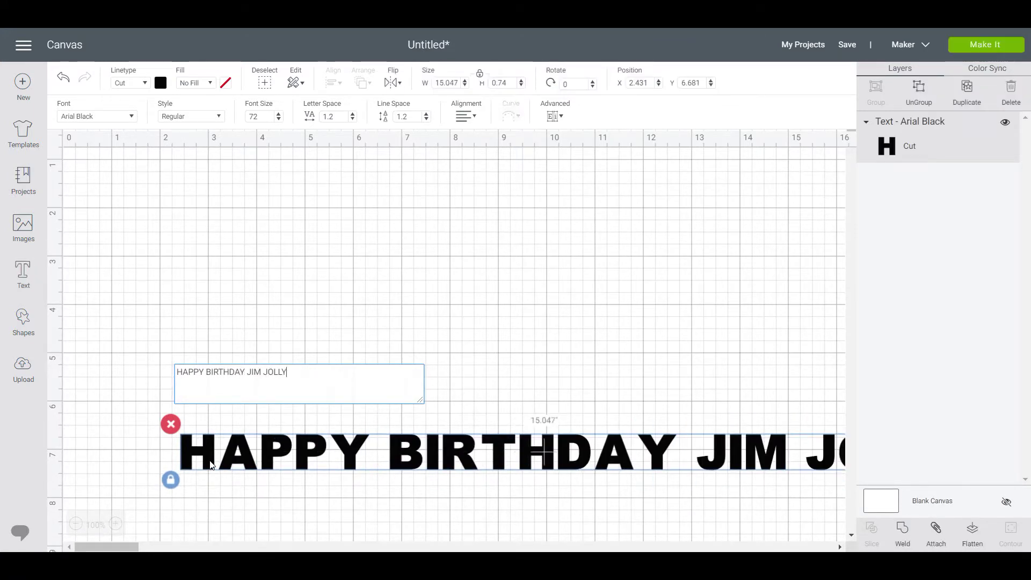
{"action": "type", "text": " GOOD FELLOW"}
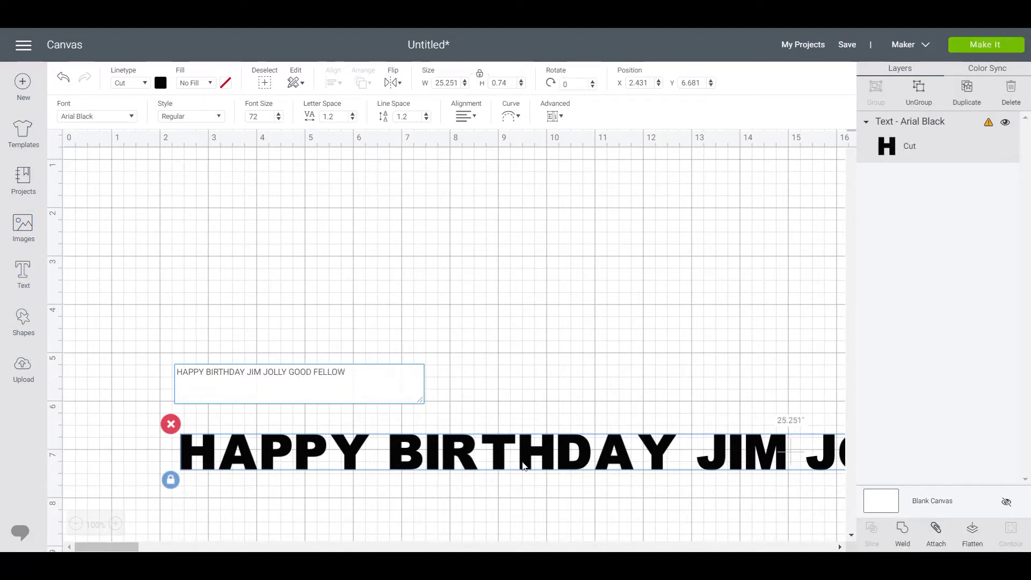
{"action": "left_click_drag", "start_coordinate": [524, 466], "coordinate": [357, 224]}
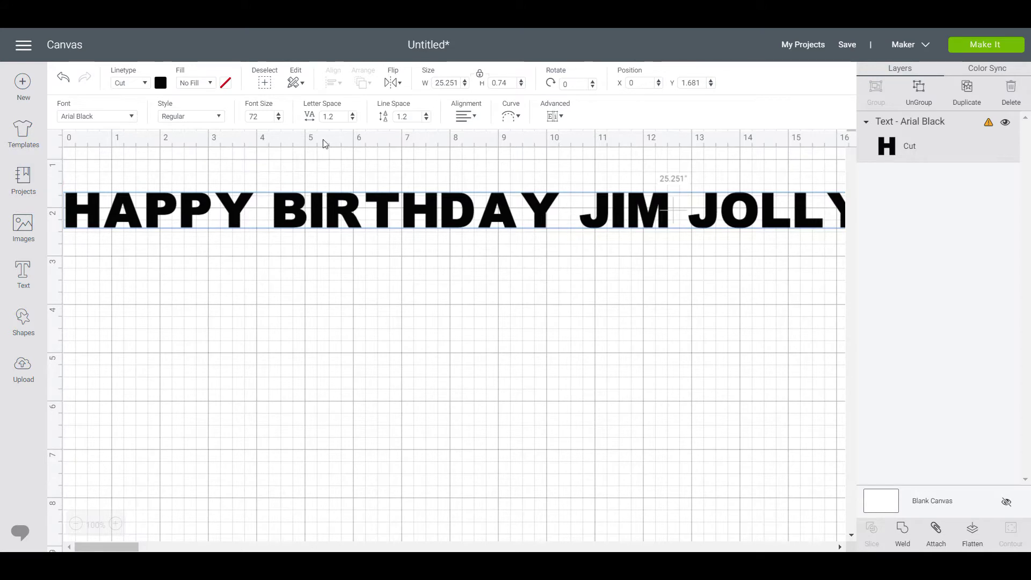
{"action": "left_click", "coordinate": [516, 119]}
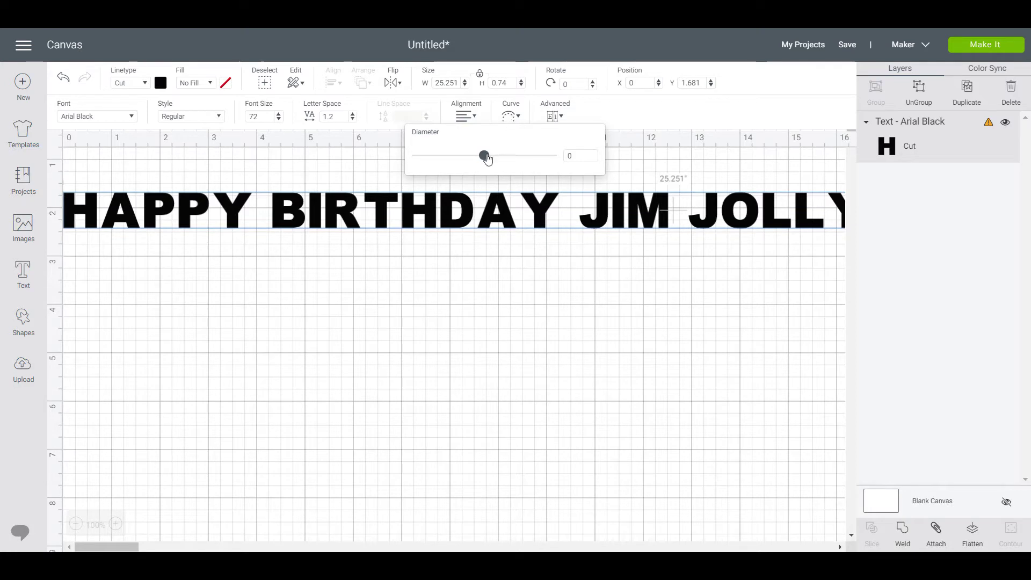
Step: Curve the text line into a circle, shrink it, and move it toward the canvas centre
{"action": "left_click_drag", "start_coordinate": [487, 159], "coordinate": [549, 160]}
{"action": "left_click", "coordinate": [648, 228]}
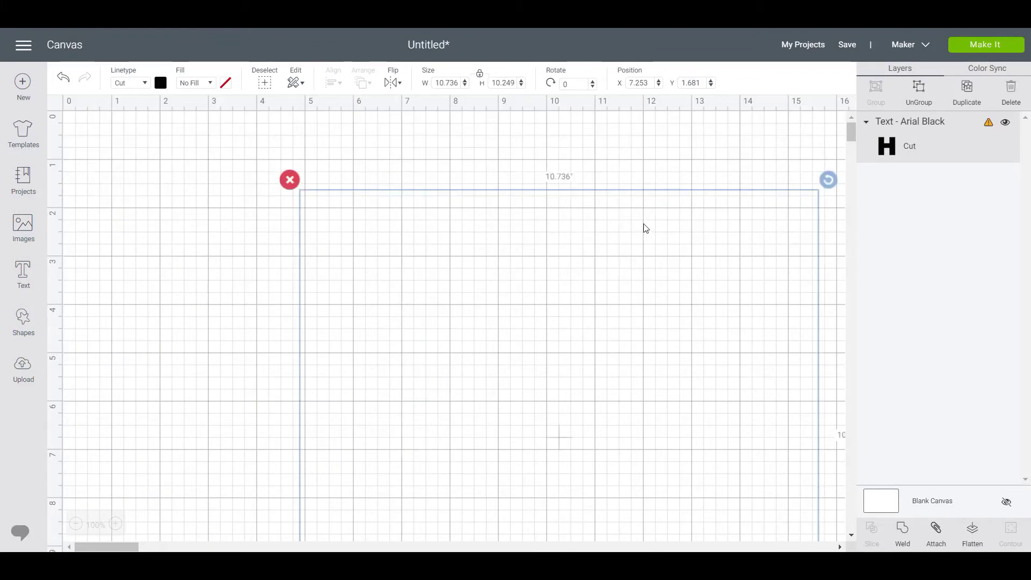
{"action": "left_click_drag", "start_coordinate": [638, 223], "coordinate": [531, 153]}
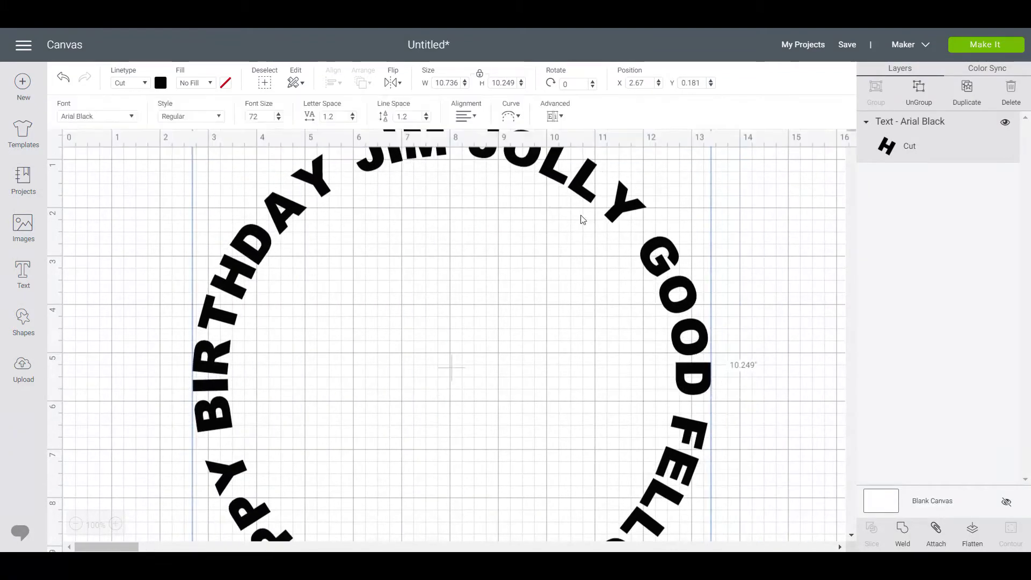
{"action": "scroll", "coordinate": [700, 271], "scroll_direction": "down", "scroll_amount": 2}
{"action": "left_click_drag", "start_coordinate": [722, 424], "coordinate": [607, 346]}
{"action": "scroll", "coordinate": [608, 347], "scroll_direction": "up", "scroll_amount": 5}
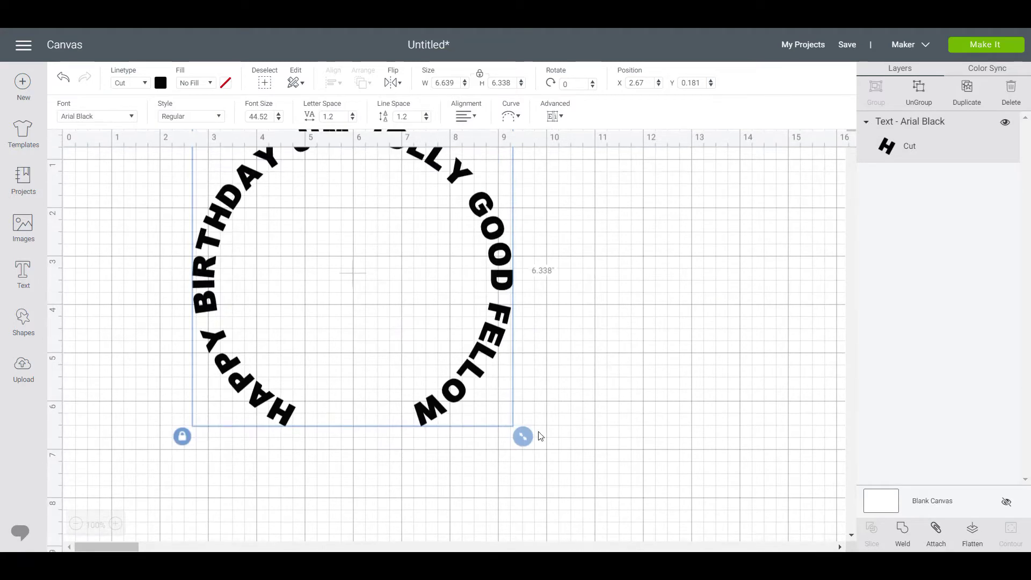
{"action": "left_click_drag", "start_coordinate": [424, 309], "coordinate": [631, 355]}
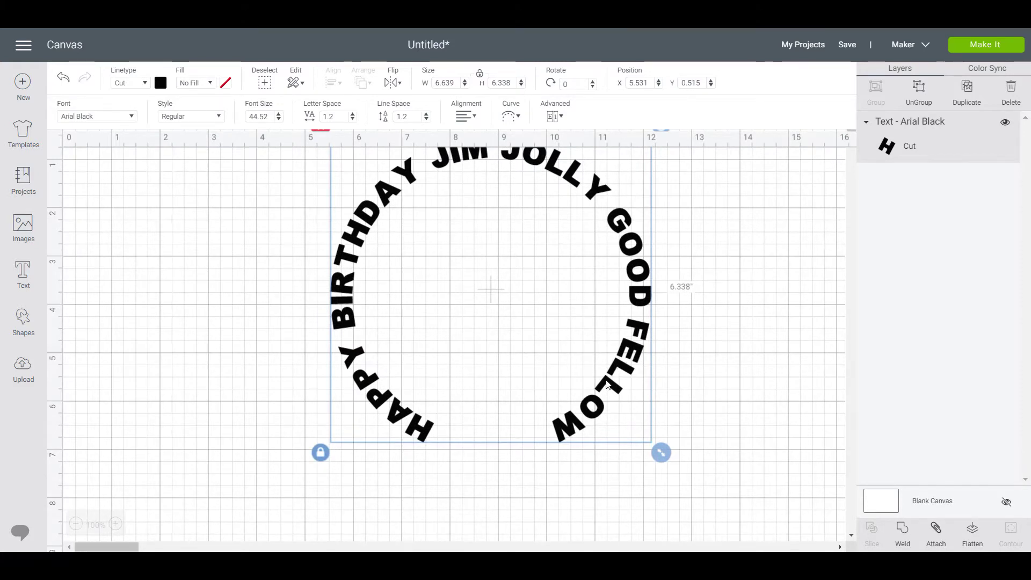
{"action": "left_click_drag", "start_coordinate": [607, 383], "coordinate": [555, 413]}
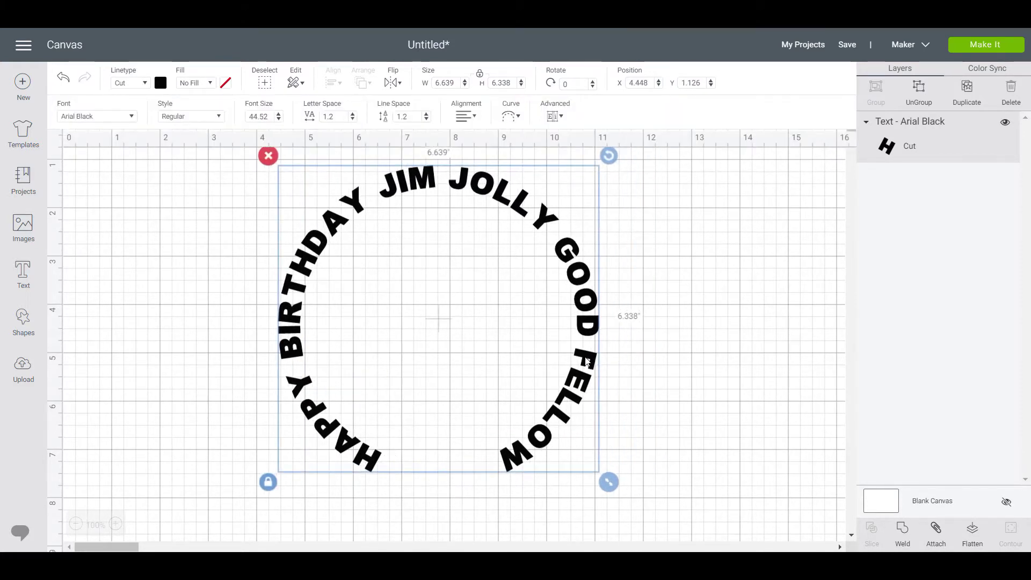
Step: Widen the curve diameter to 9.651 so the text forms an open arch
{"action": "left_click", "coordinate": [511, 116]}
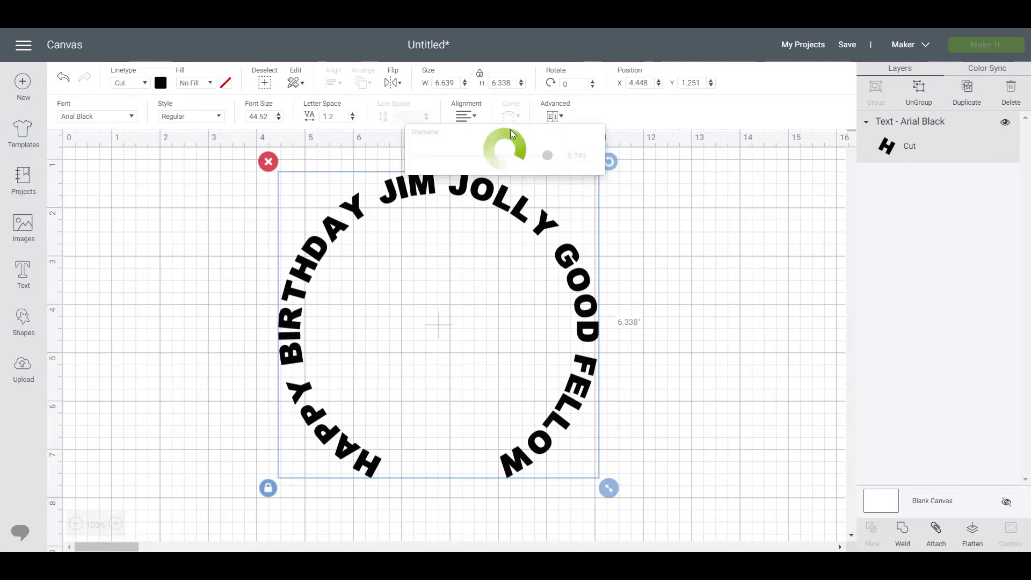
{"action": "left_click_drag", "start_coordinate": [553, 159], "coordinate": [534, 163]}
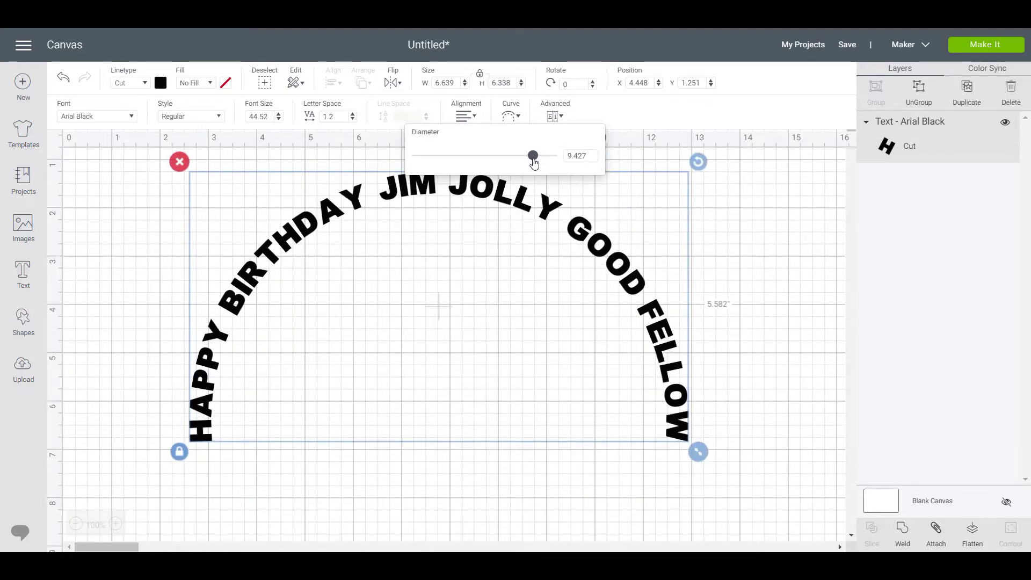
{"action": "left_click_drag", "start_coordinate": [534, 163], "coordinate": [534, 163]}
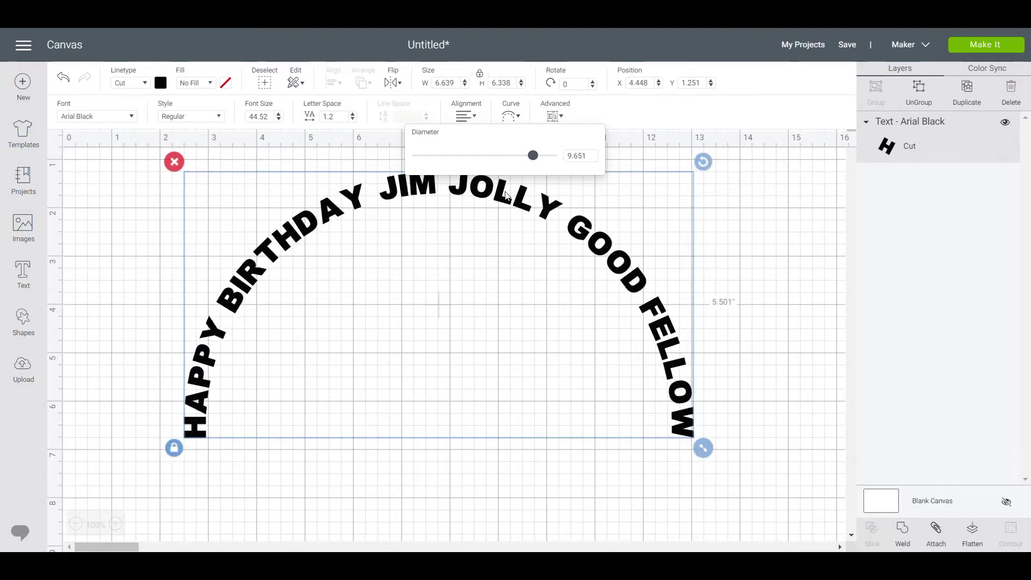
{"action": "left_click", "coordinate": [786, 329]}
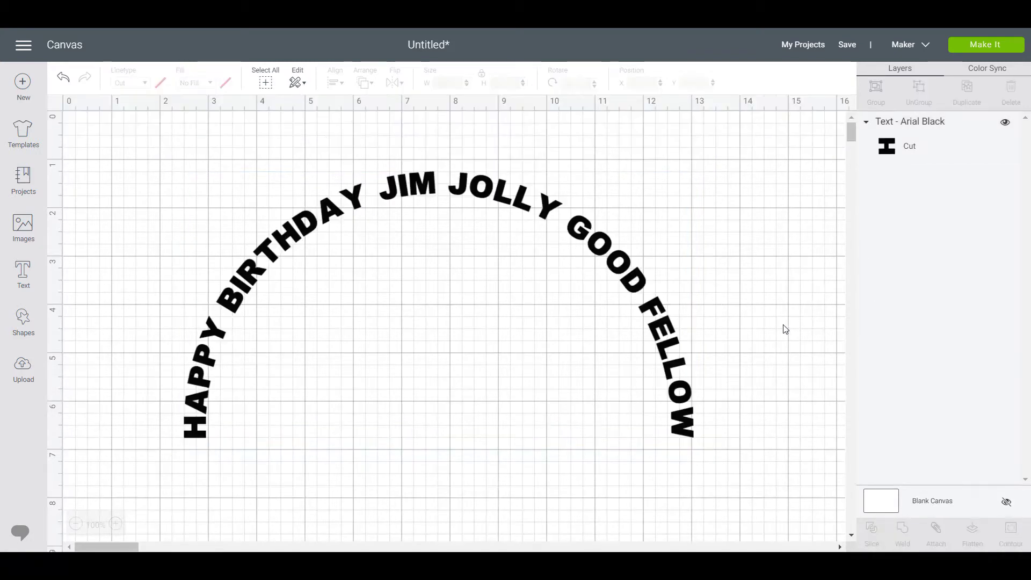
{"action": "left_click", "coordinate": [453, 183]}
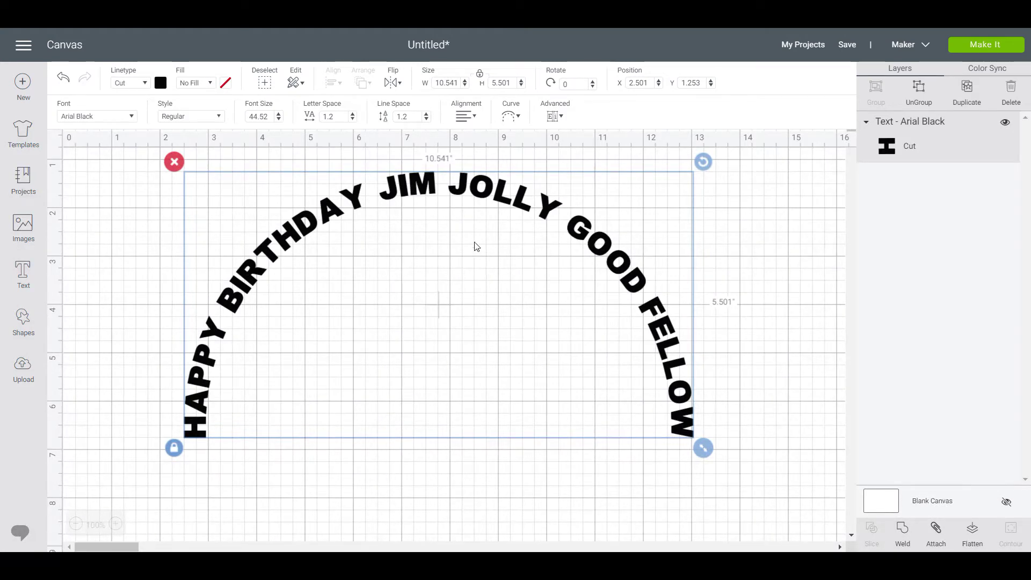
{"action": "left_click", "coordinate": [511, 116]}
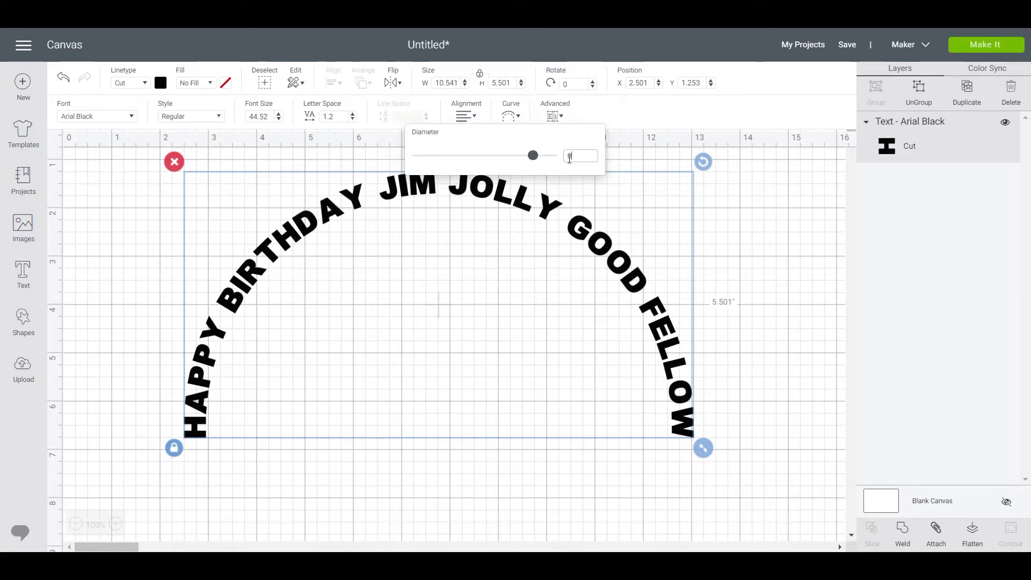
Step: Set the curve to 0 to straighten the text, and move it lower
{"action": "type", "text": "0"}
{"action": "key", "text": "Return"}
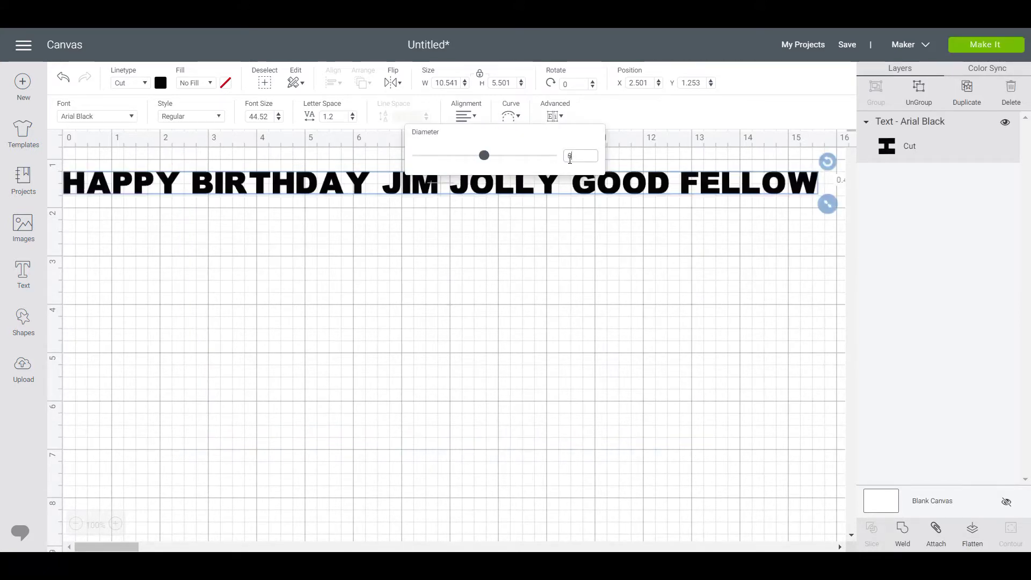
{"action": "left_click_drag", "start_coordinate": [372, 198], "coordinate": [380, 258]}
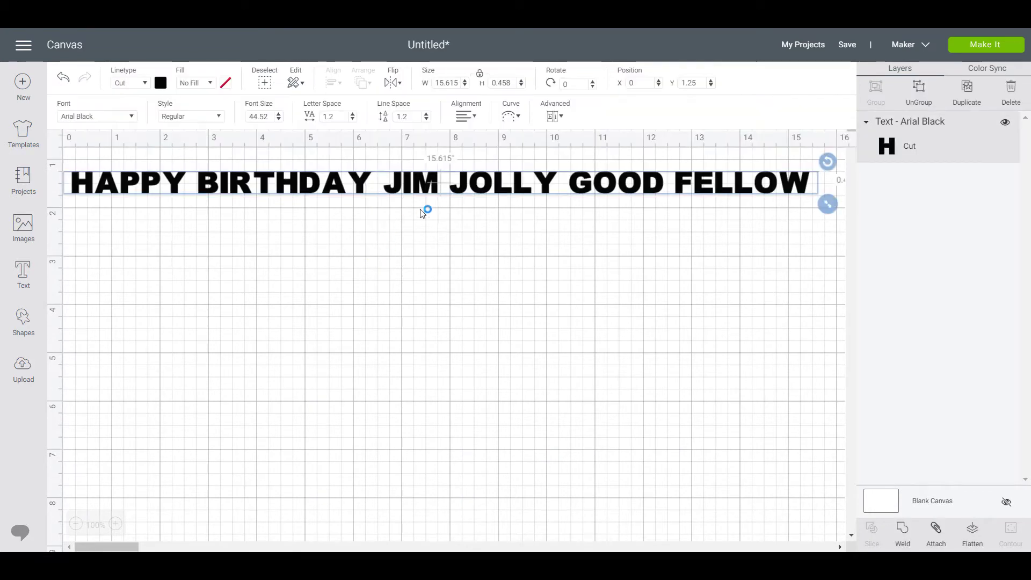
{"action": "left_click_drag", "start_coordinate": [439, 189], "coordinate": [429, 352]}
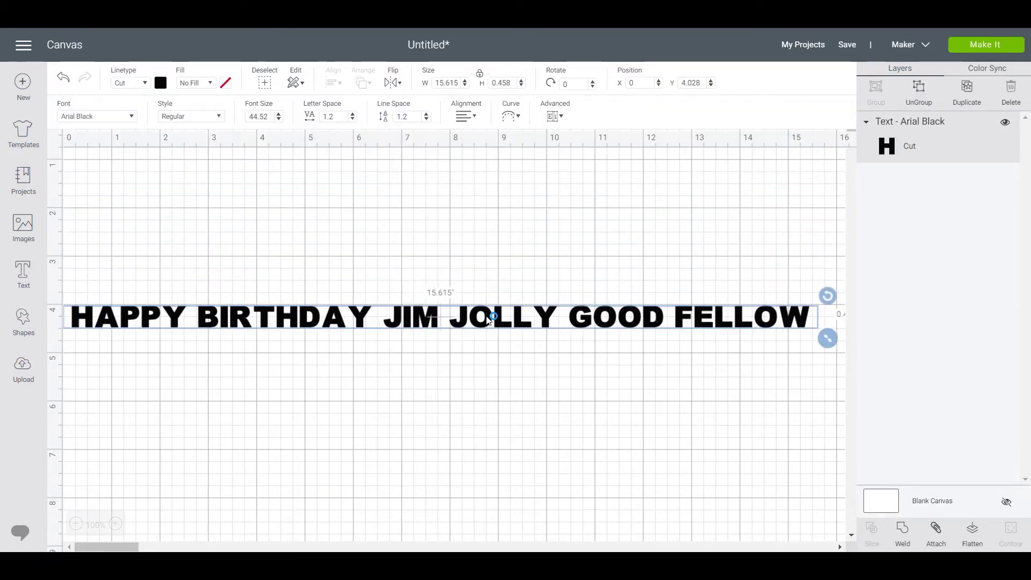
Step: Cut the wording down to 'HAPPY BIRTHDAY JIM' and enlarge it to about 9.6 inches wide near the top
{"action": "double_click", "coordinate": [490, 315]}
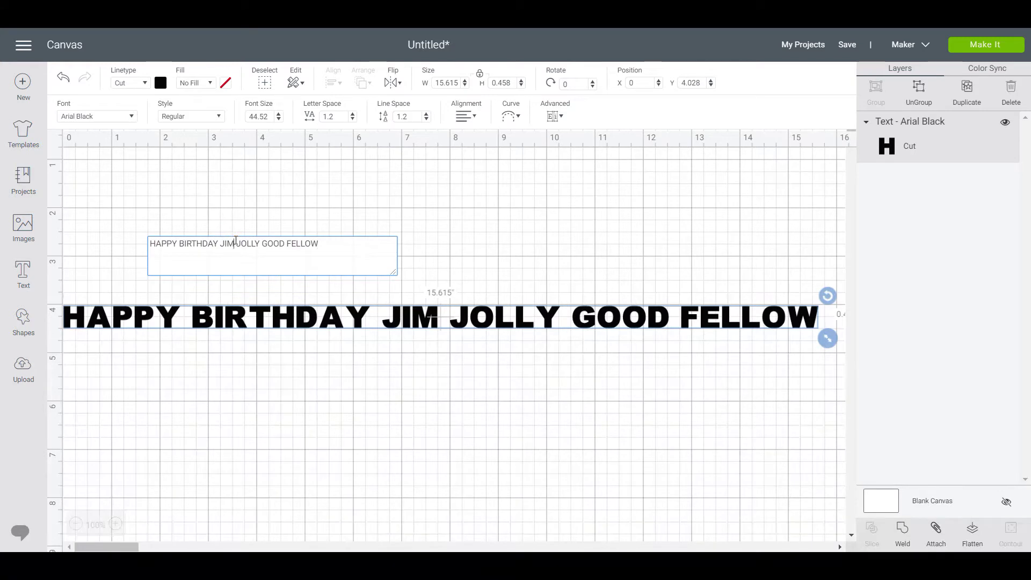
{"action": "left_click_drag", "start_coordinate": [235, 243], "coordinate": [323, 251]}
{"action": "key", "text": "BackSpace"}
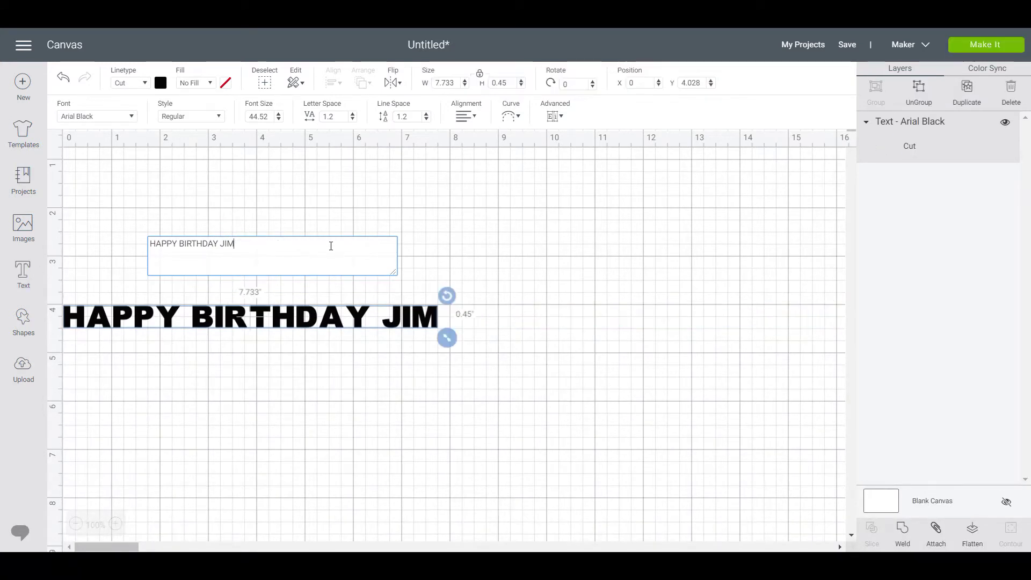
{"action": "left_click_drag", "start_coordinate": [342, 320], "coordinate": [501, 263]}
{"action": "left_click_drag", "start_coordinate": [607, 286], "coordinate": [700, 308]}
{"action": "left_click_drag", "start_coordinate": [535, 273], "coordinate": [513, 229]}
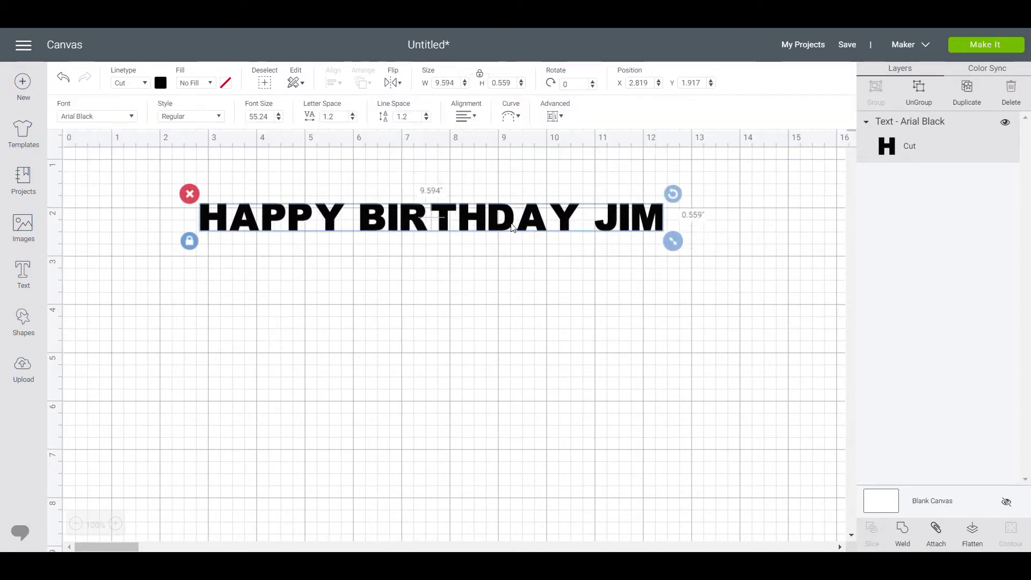
Step: Duplicate the line below the original and change the copy's wording to 'JOLLY GOOD FELLOW'
{"action": "left_click", "coordinate": [966, 102]}
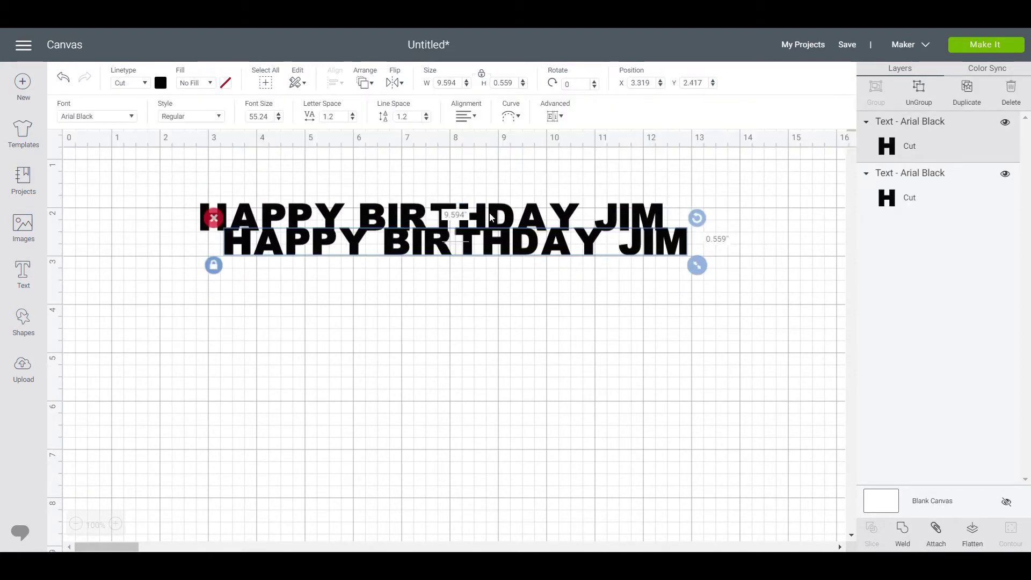
{"action": "left_click_drag", "start_coordinate": [495, 225], "coordinate": [433, 362]}
{"action": "left_click", "coordinate": [435, 364]}
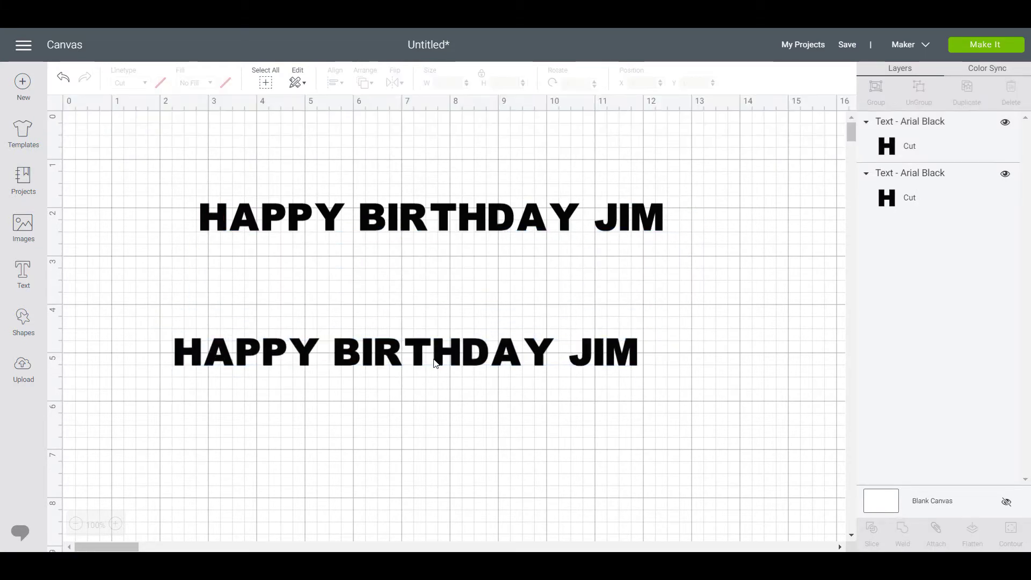
{"action": "double_click", "coordinate": [435, 353]}
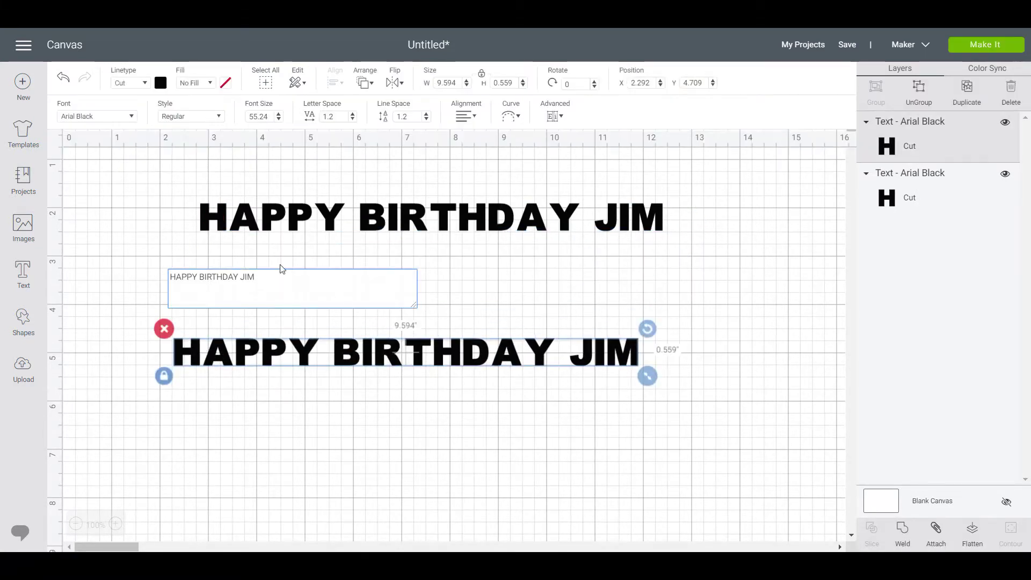
{"action": "key", "text": "ctrl+a"}
{"action": "type", "text": "JOLLY GOOD FELLOW"}
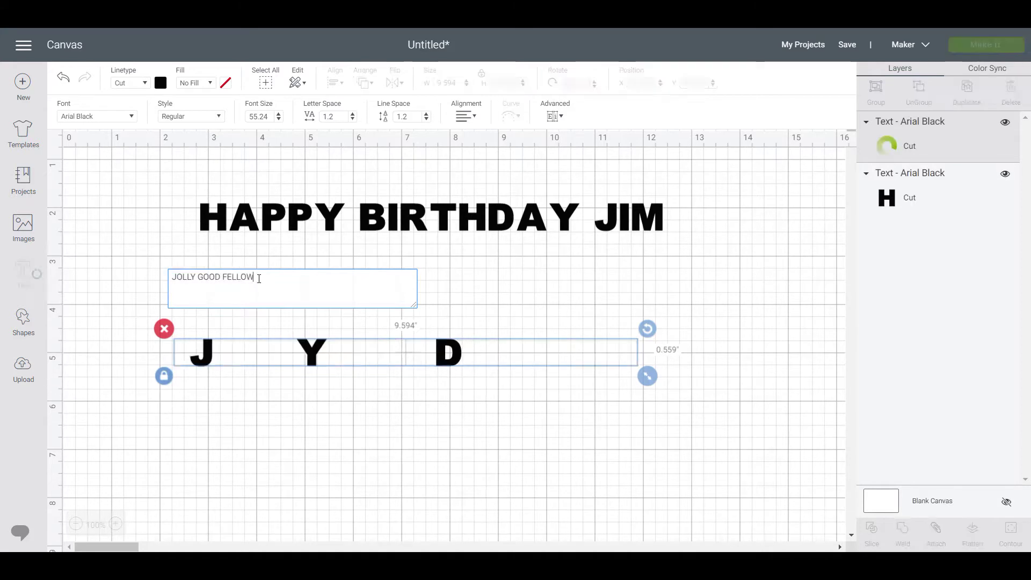
{"action": "left_click", "coordinate": [486, 310]}
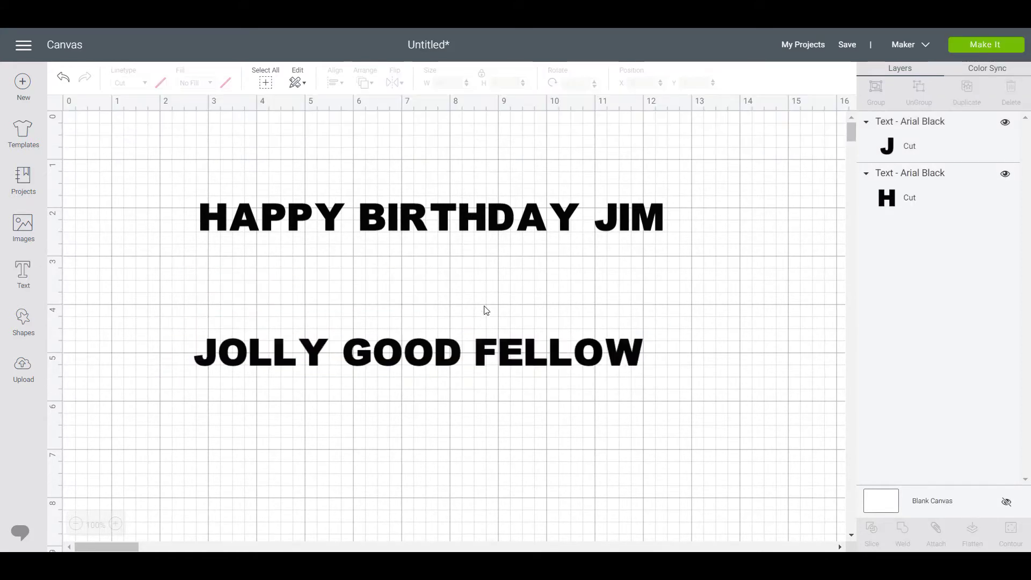
Step: Arch 'HAPPY BIRTHDAY JIM' at curve diameter 6.942 and raise it above the lowered 'JOLLY GOOD FELLOW'
{"action": "left_click_drag", "start_coordinate": [495, 359], "coordinate": [523, 407]}
{"action": "left_click", "coordinate": [481, 228]}
{"action": "left_click", "coordinate": [511, 116]}
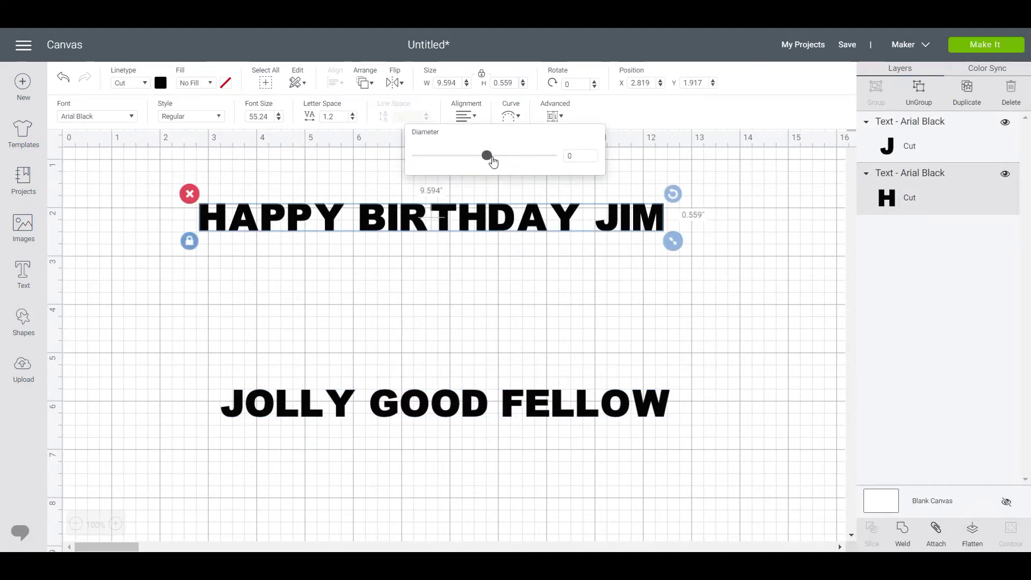
{"action": "left_click_drag", "start_coordinate": [493, 162], "coordinate": [536, 169]}
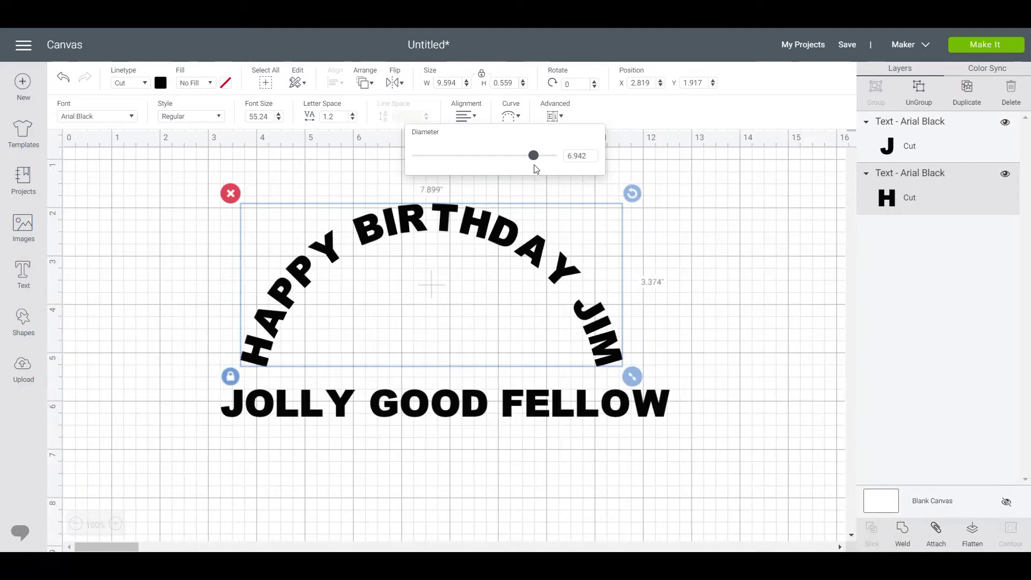
{"action": "left_click", "coordinate": [738, 328]}
{"action": "left_click_drag", "start_coordinate": [474, 253], "coordinate": [477, 208]}
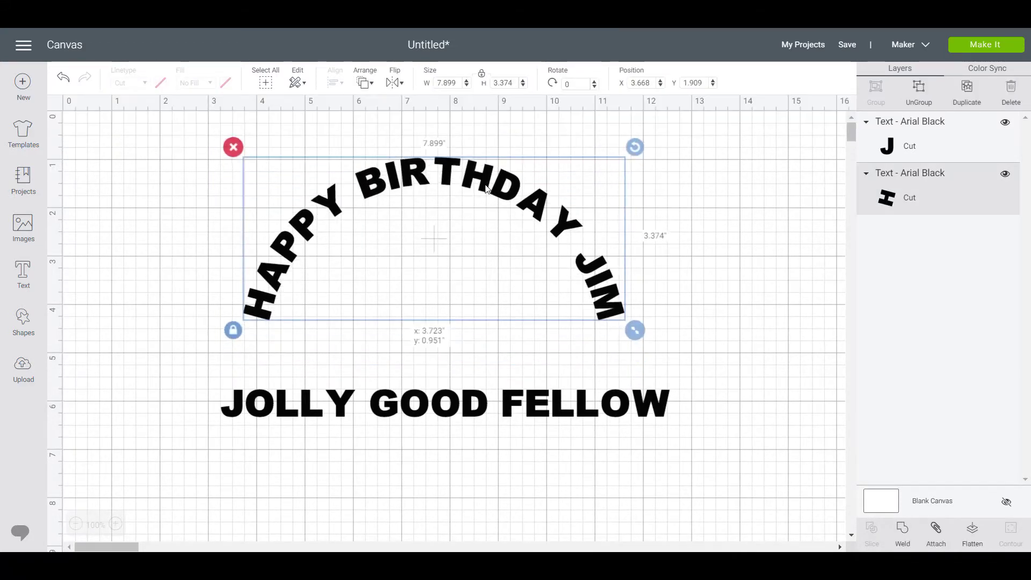
{"action": "left_click_drag", "start_coordinate": [490, 411], "coordinate": [486, 438]}
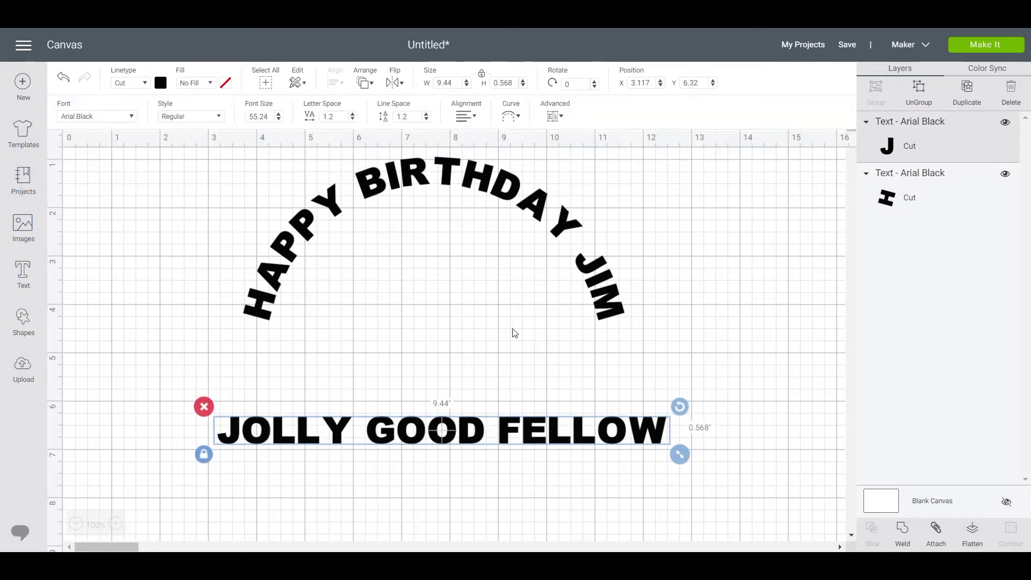
Step: Curve 'JOLLY GOOD FELLOW' downward at about -7 diameter and place it beneath the arch
{"action": "left_click", "coordinate": [511, 116]}
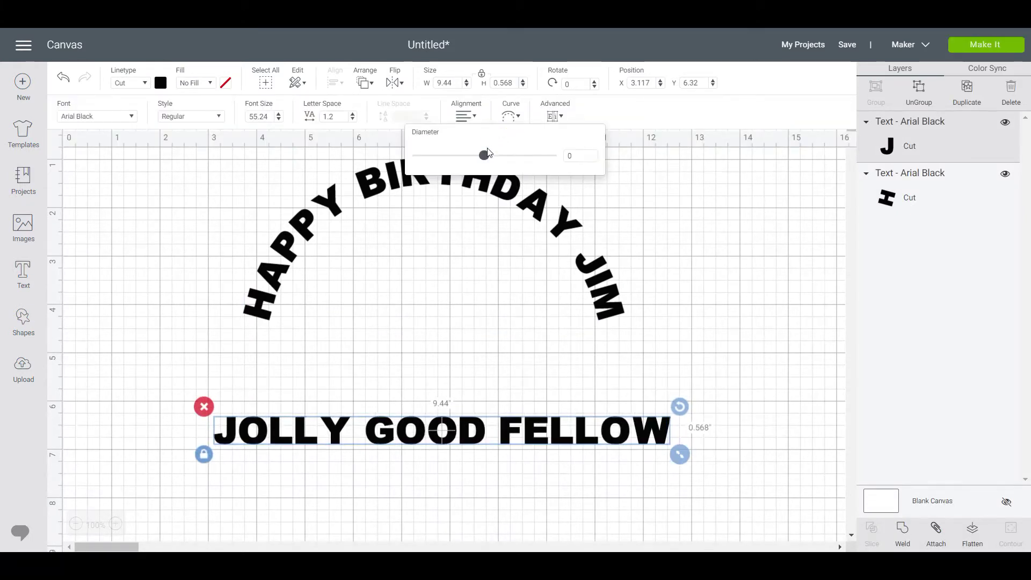
{"action": "left_click_drag", "start_coordinate": [485, 156], "coordinate": [435, 155]}
{"action": "left_click_drag", "start_coordinate": [486, 424], "coordinate": [480, 521]}
{"action": "left_click", "coordinate": [797, 393]}
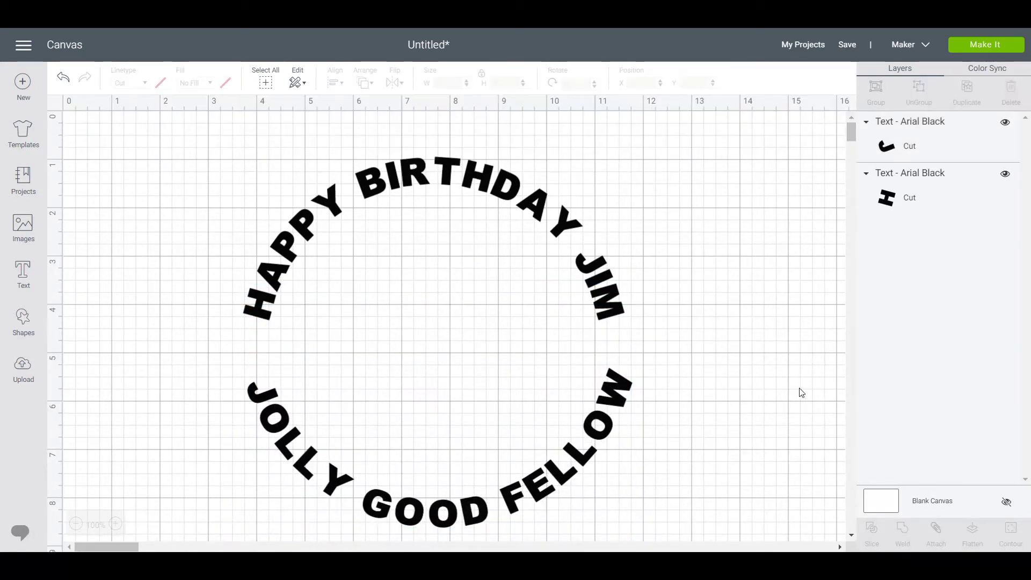
{"action": "left_click_drag", "start_coordinate": [591, 441], "coordinate": [587, 441]}
{"action": "left_click", "coordinate": [760, 372]}
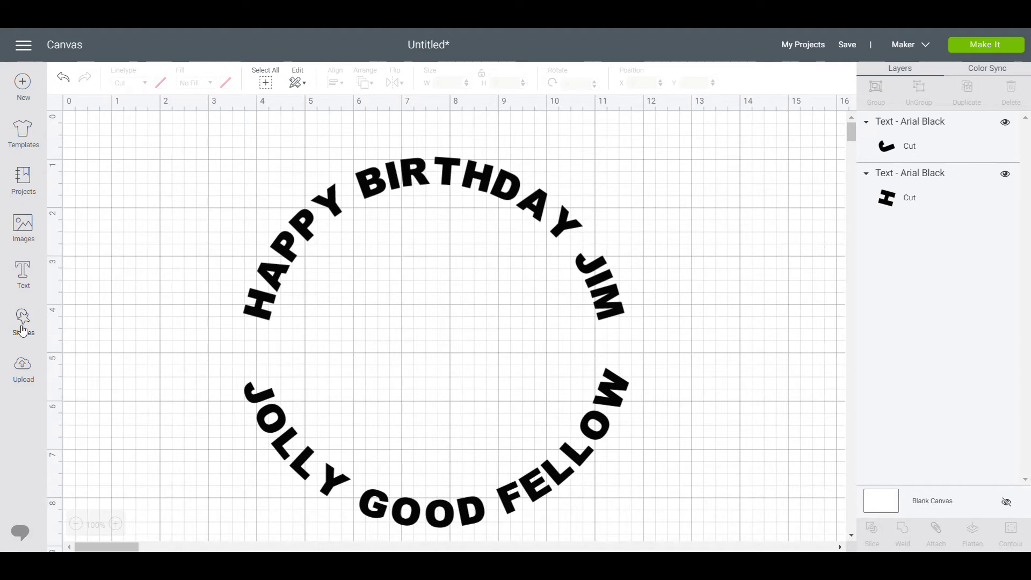
{"action": "left_click_drag", "start_coordinate": [184, 161], "coordinate": [728, 527]}
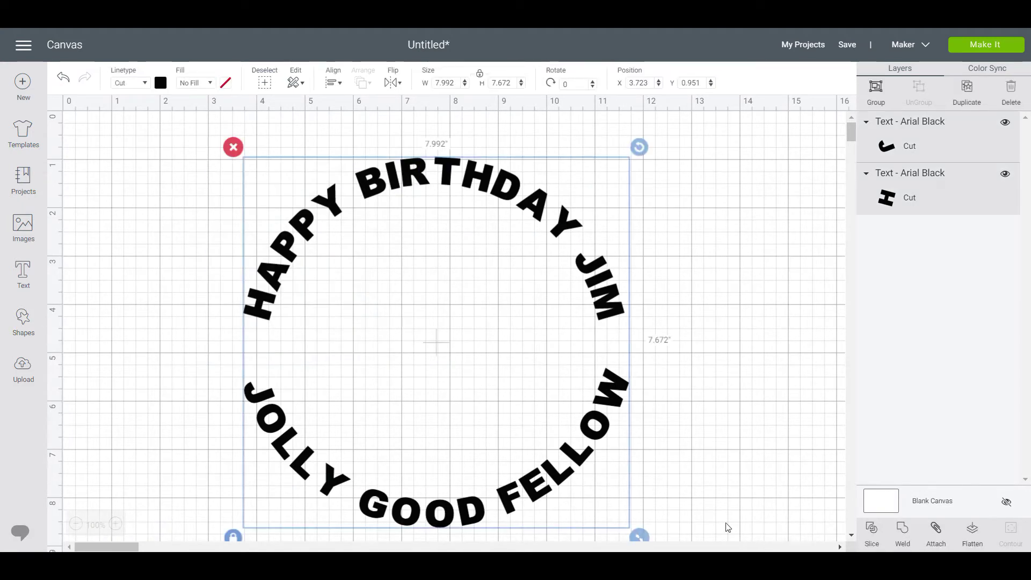
Step: Colour both text arcs yellow and place an 8.681-inch circle behind them
{"action": "left_click", "coordinate": [161, 83]}
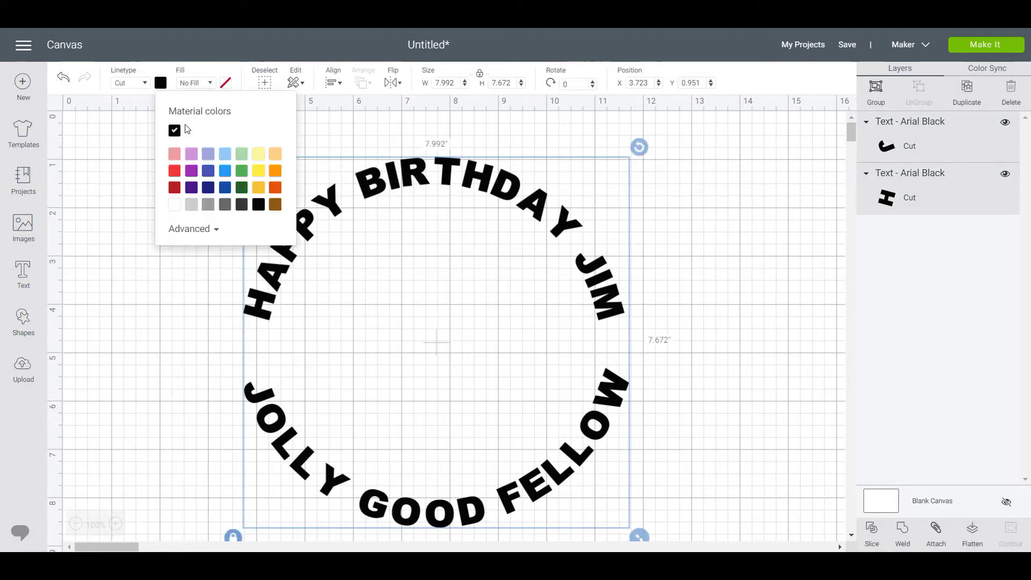
{"action": "left_click", "coordinate": [260, 172]}
{"action": "left_click", "coordinate": [23, 322]}
{"action": "left_click", "coordinate": [127, 235]}
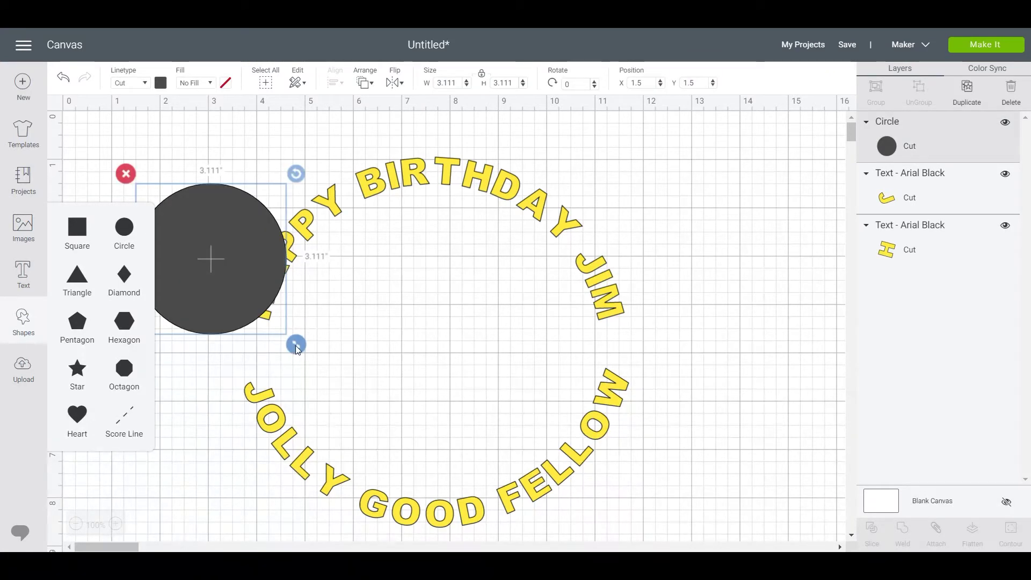
{"action": "left_click_drag", "start_coordinate": [296, 344], "coordinate": [568, 397]}
{"action": "left_click_drag", "start_coordinate": [475, 370], "coordinate": [554, 341]}
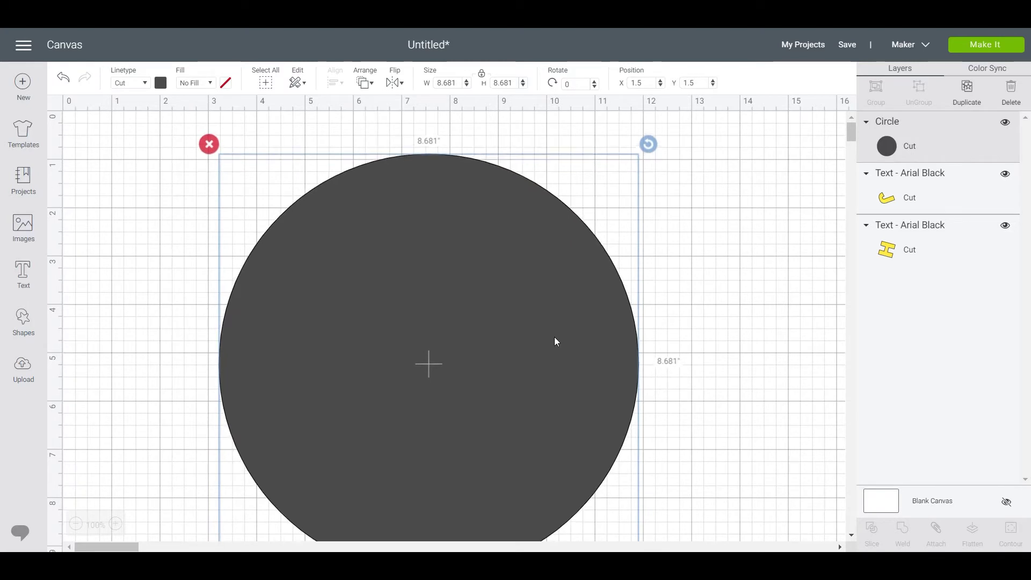
{"action": "left_click", "coordinate": [367, 87]}
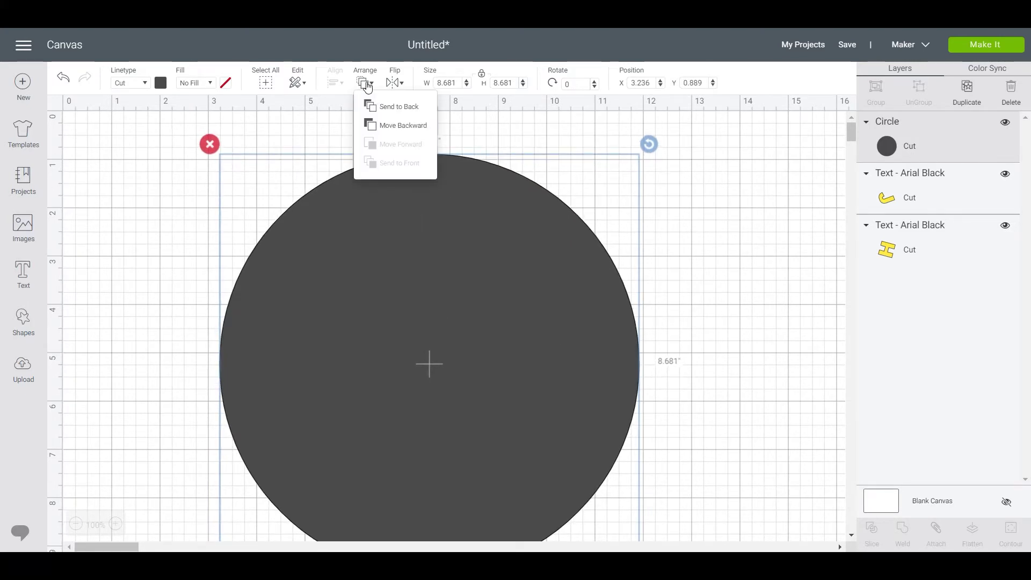
{"action": "left_click", "coordinate": [376, 107]}
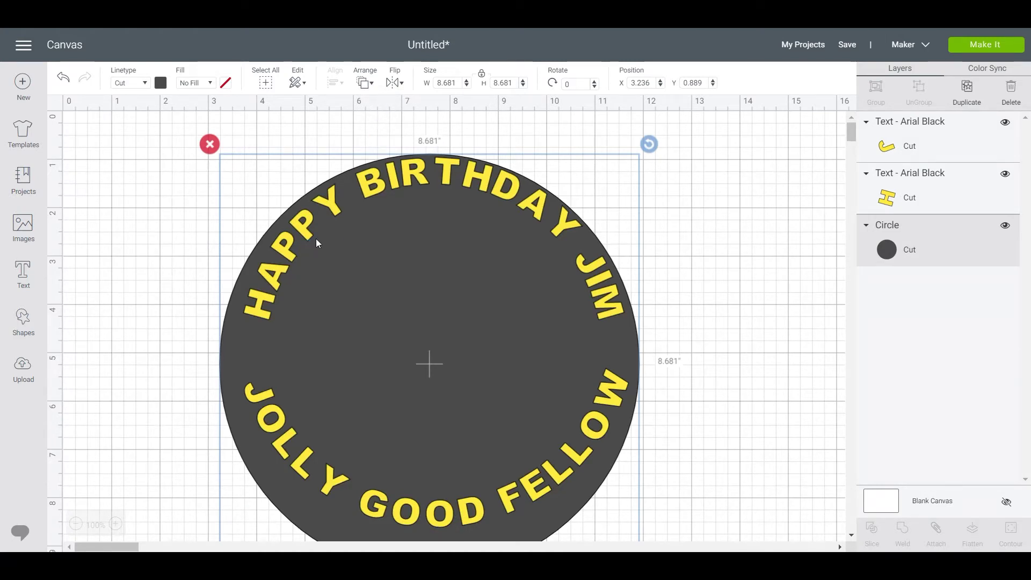
Step: Nudge the upper arch into place and set 'JOLLY GOOD FELLOW' to curve diameter -7.474 along the circle
{"action": "left_click", "coordinate": [312, 217]}
{"action": "left_click_drag", "start_coordinate": [311, 215], "coordinate": [317, 215]}
{"action": "left_click", "coordinate": [511, 116]}
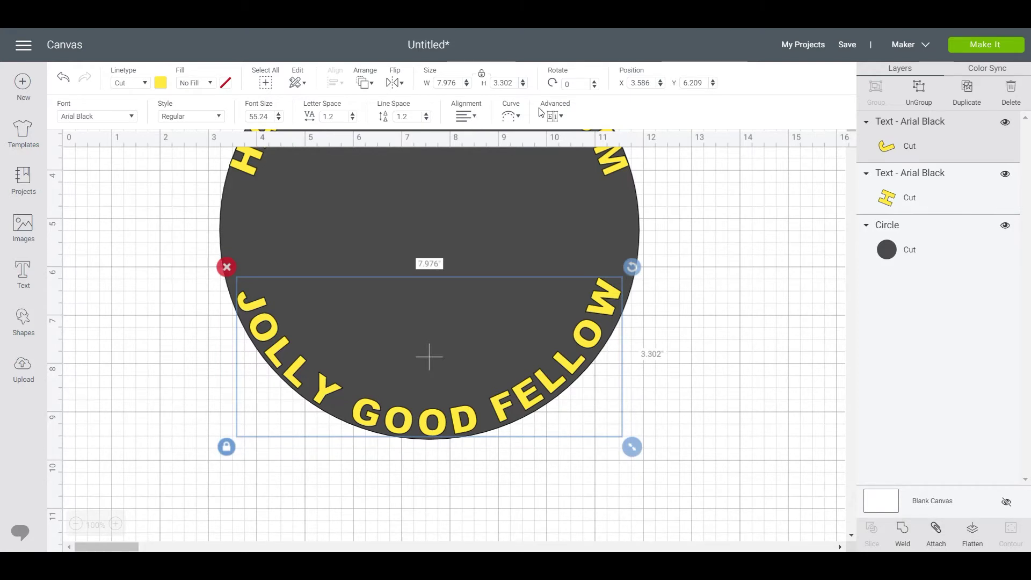
{"action": "left_click", "coordinate": [516, 120]}
{"action": "left_click", "coordinate": [437, 156]}
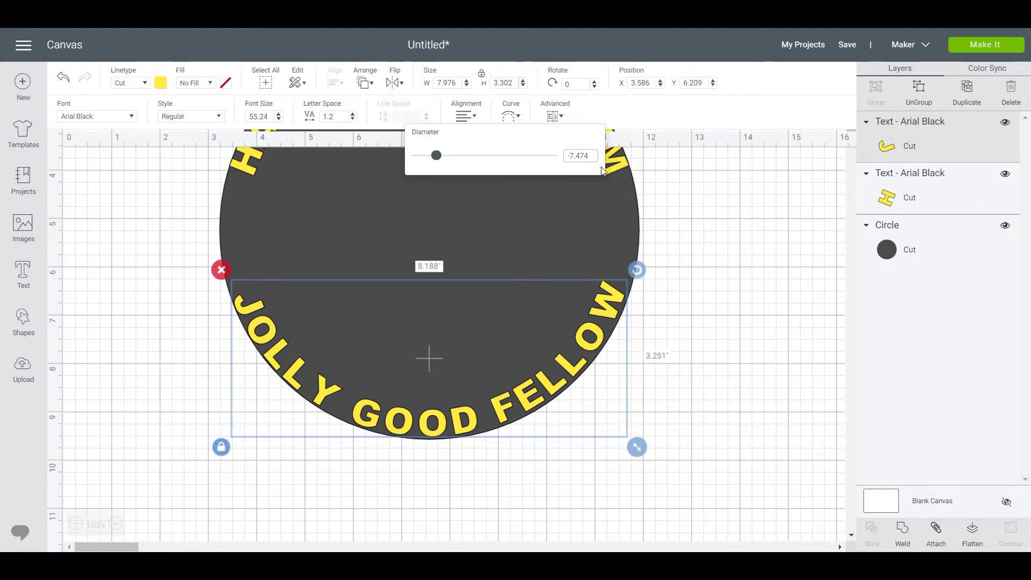
{"action": "left_click_drag", "start_coordinate": [614, 307], "coordinate": [617, 308]}
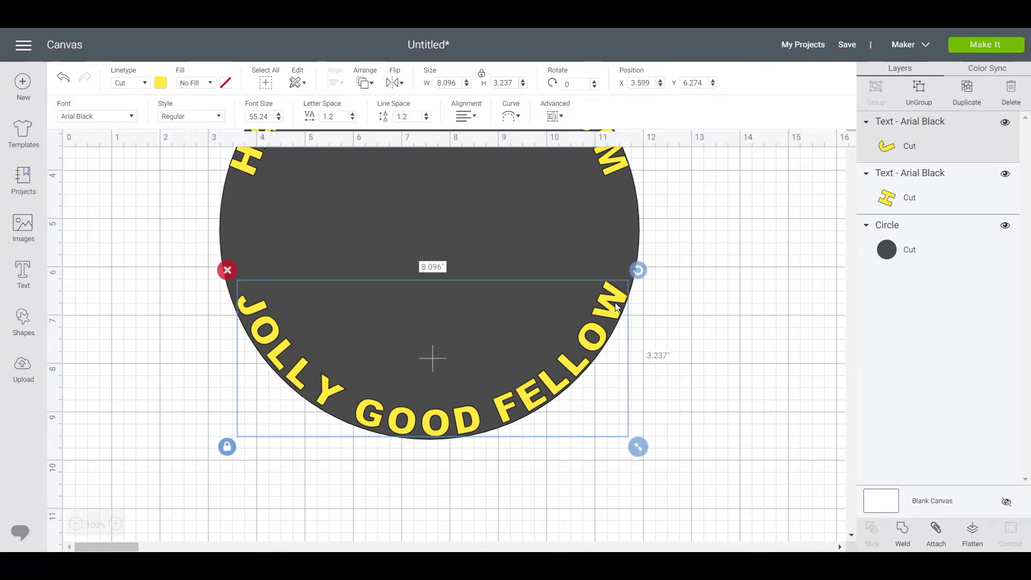
{"action": "left_click", "coordinate": [742, 282]}
{"action": "scroll", "coordinate": [767, 288], "scroll_direction": "up", "scroll_amount": 3}
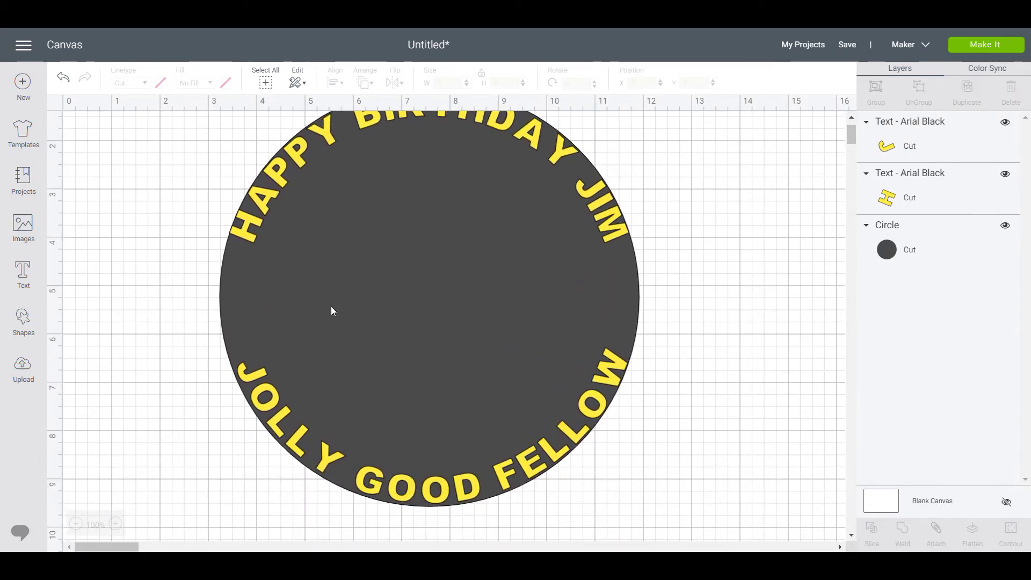
Step: Delete the backing circle
{"action": "left_click", "coordinate": [448, 295]}
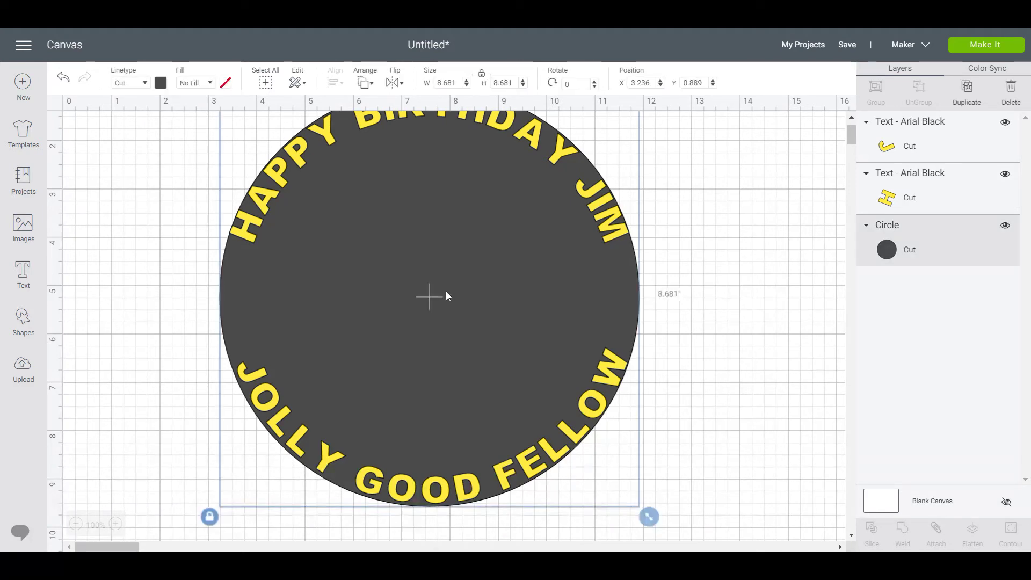
{"action": "key", "text": "Delete"}
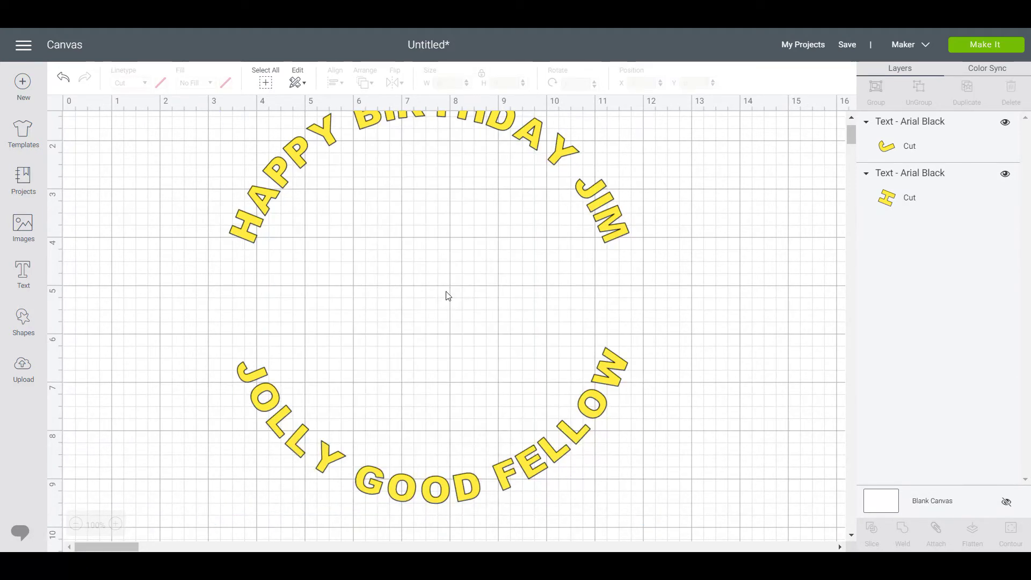
{"action": "scroll", "coordinate": [723, 292], "scroll_direction": "up", "scroll_amount": 2}
{"action": "scroll", "coordinate": [338, 221], "scroll_direction": "down", "scroll_amount": 2}
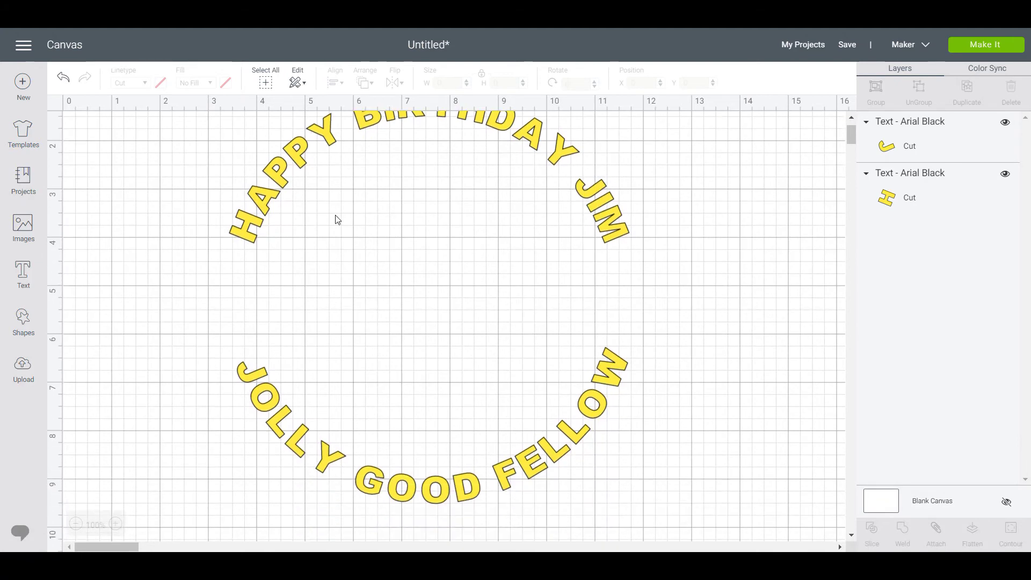
Step: Scale both curved text arcs together down to 6.269 by 6.477 inches
{"action": "left_click_drag", "start_coordinate": [171, 150], "coordinate": [646, 478]}
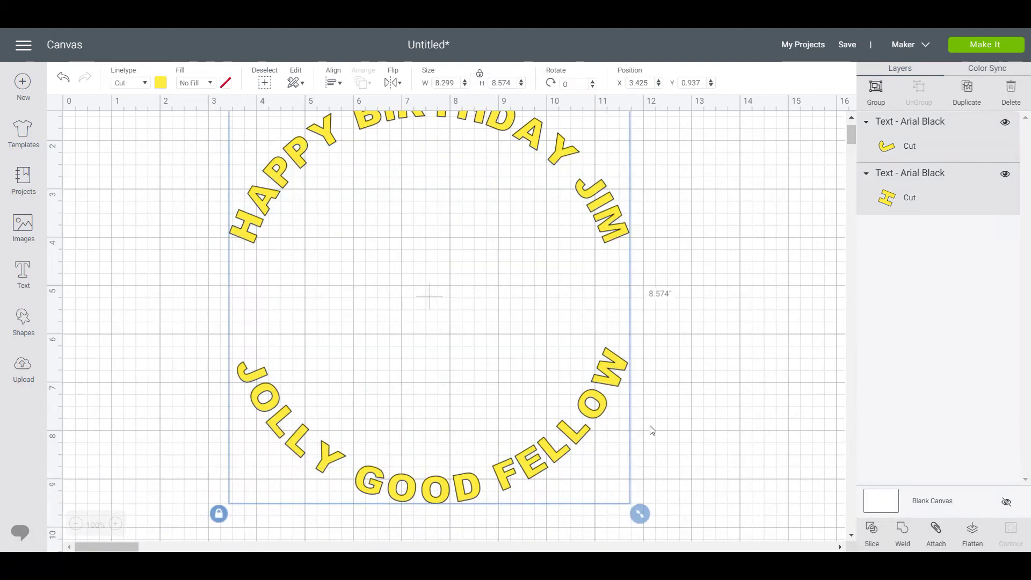
{"action": "left_click_drag", "start_coordinate": [640, 516], "coordinate": [511, 420]}
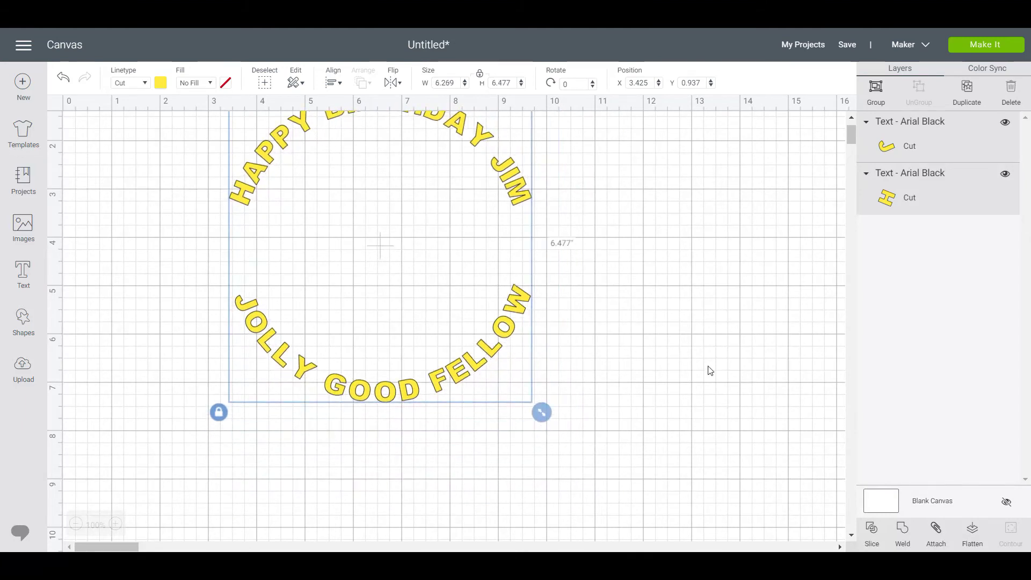
{"action": "scroll", "coordinate": [706, 365], "scroll_direction": "up", "scroll_amount": 1}
{"action": "left_click", "coordinate": [695, 357]}
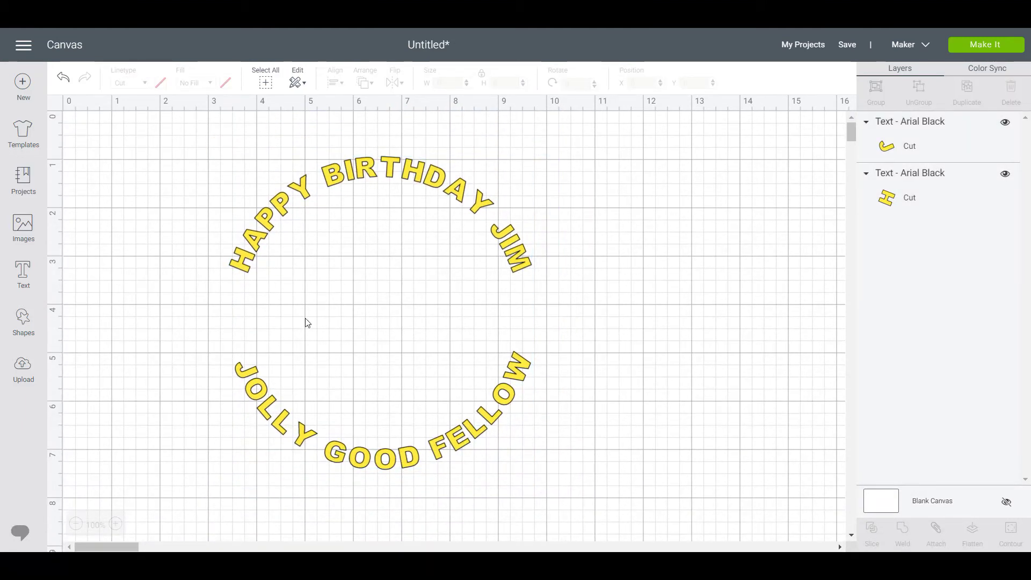
{"action": "left_click", "coordinate": [23, 369]}
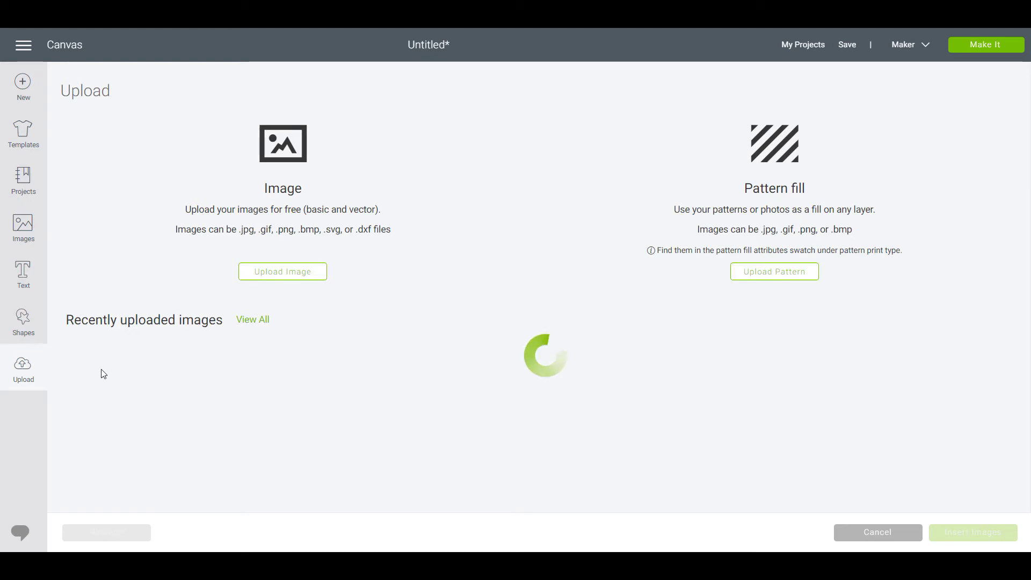
Step: Insert the uploaded cooked-fish image, enlarge it to about 3.6 in wide, and centre it inside the text ring
{"action": "left_click", "coordinate": [128, 416]}
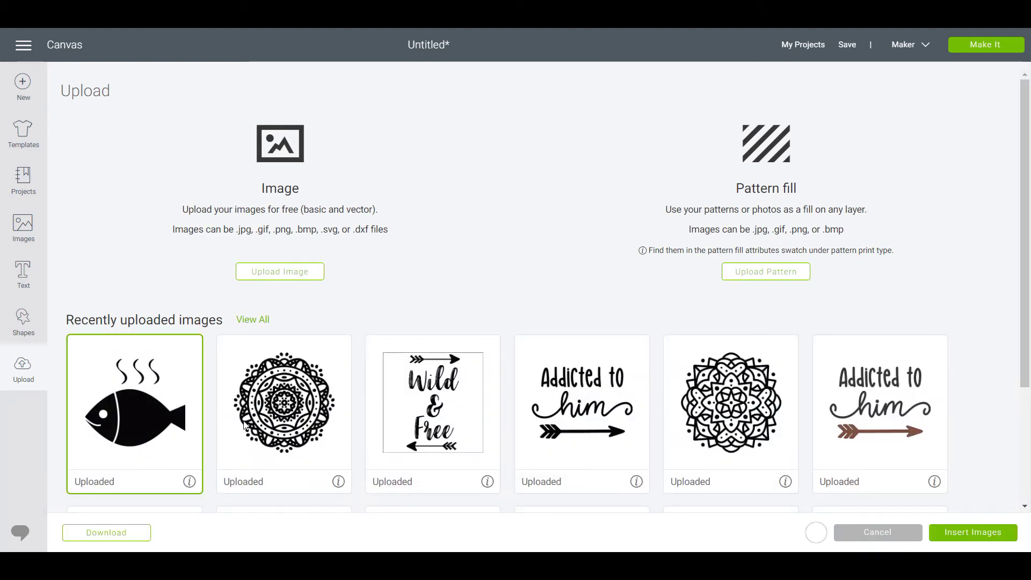
{"action": "left_click", "coordinate": [967, 532]}
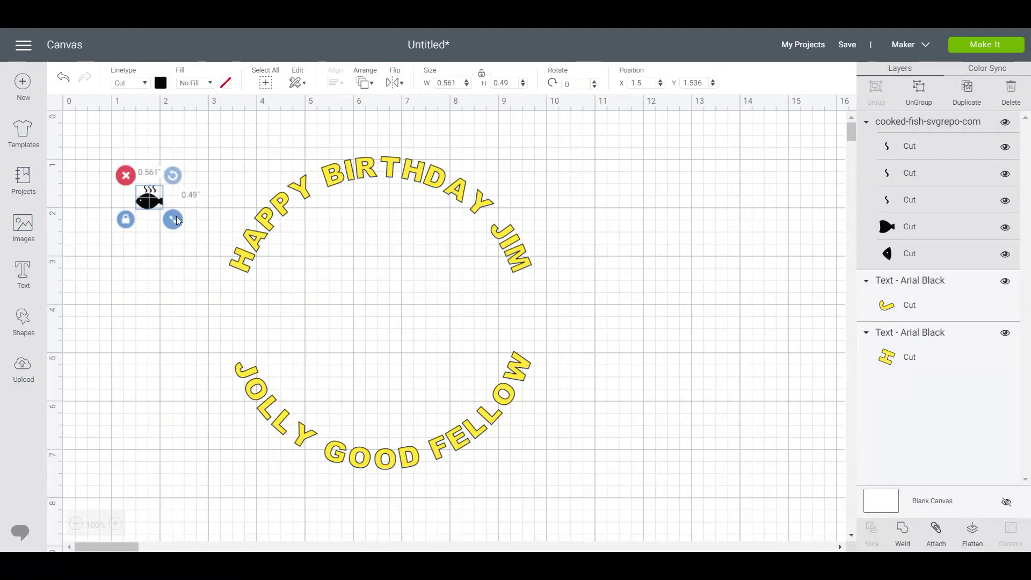
{"action": "left_click_drag", "start_coordinate": [173, 220], "coordinate": [320, 348]}
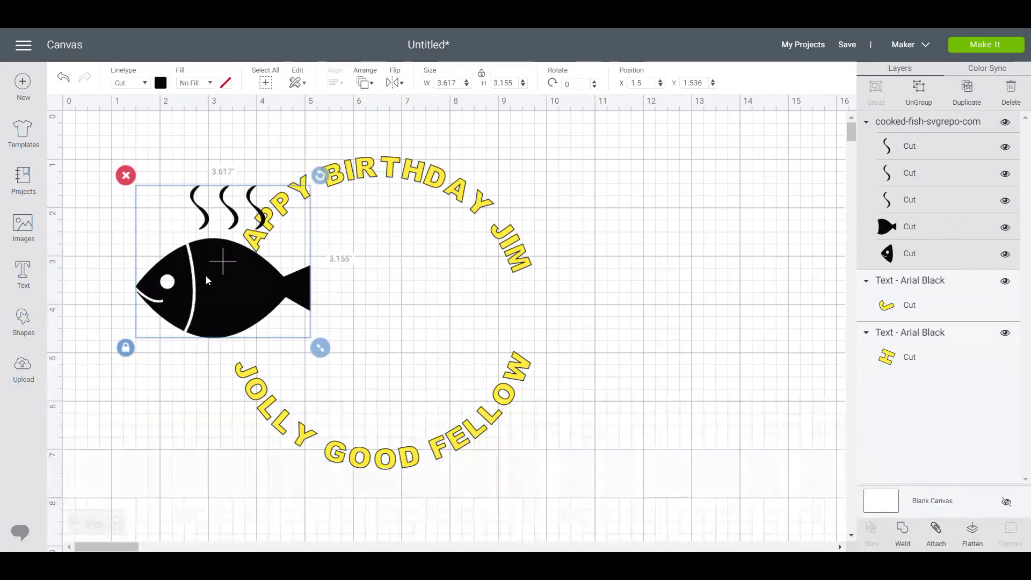
{"action": "left_click_drag", "start_coordinate": [218, 279], "coordinate": [366, 317]}
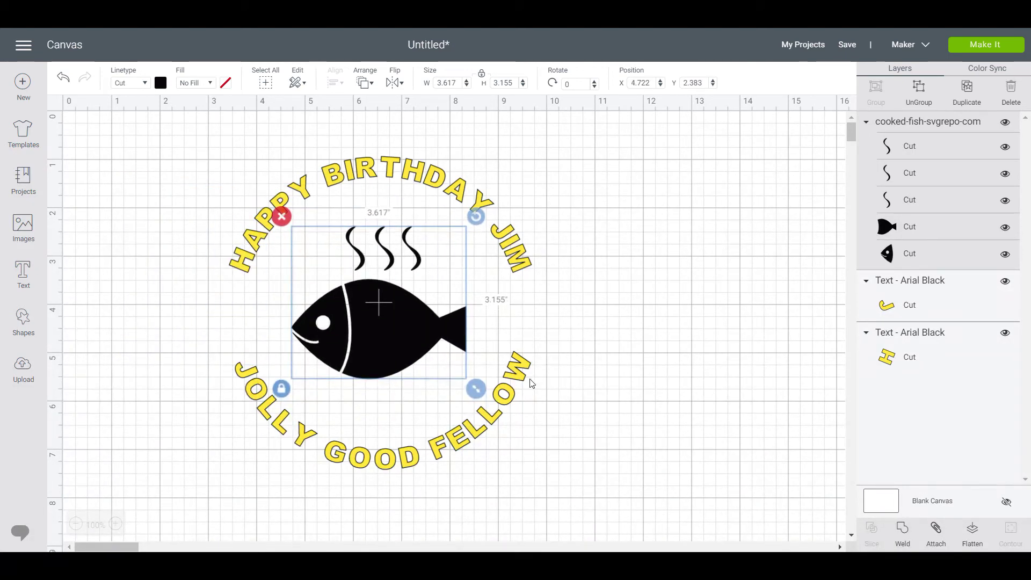
{"action": "left_click", "coordinate": [692, 334]}
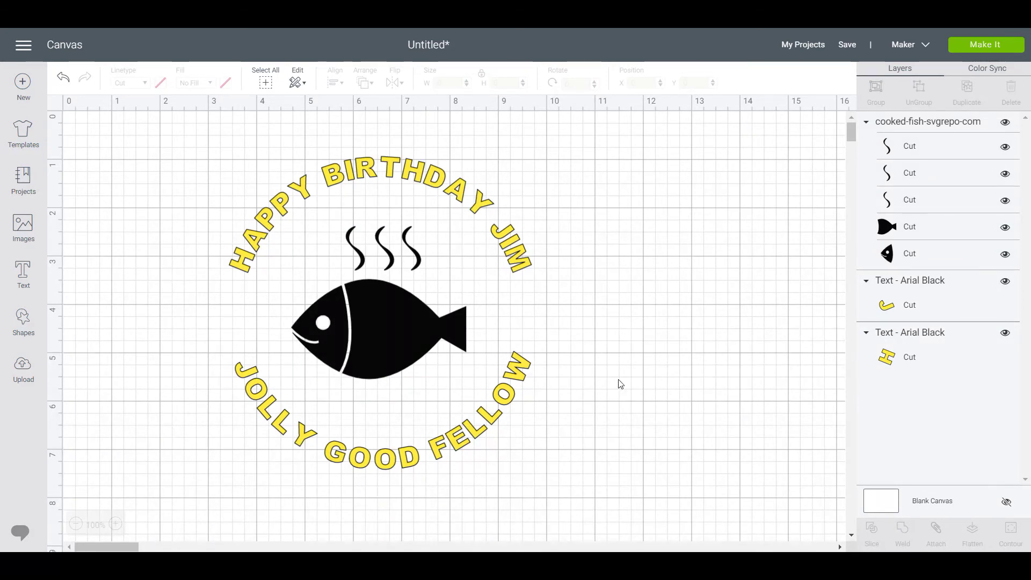
{"action": "left_click", "coordinate": [383, 329]}
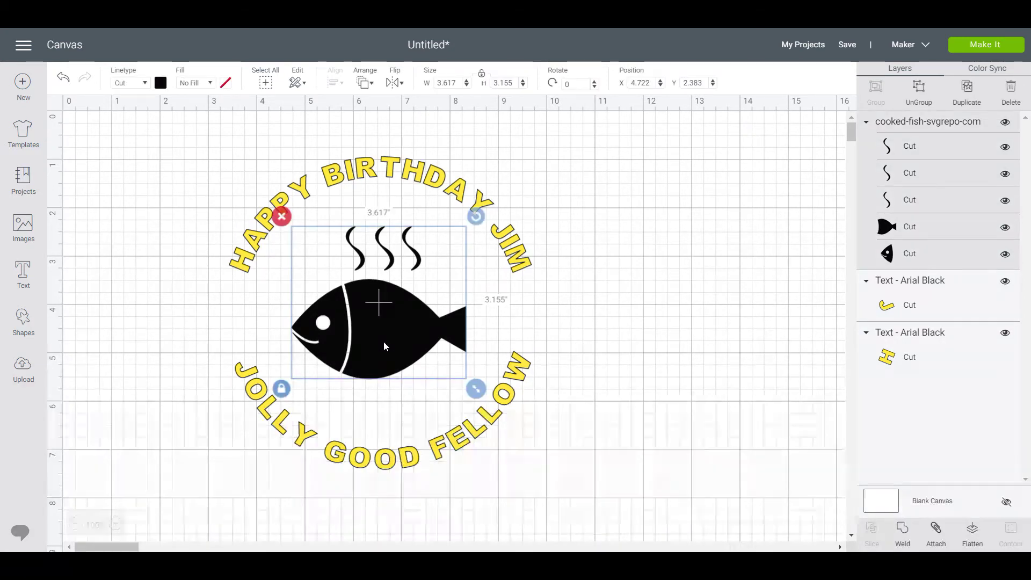
{"action": "left_click_drag", "start_coordinate": [137, 173], "coordinate": [160, 139]}
Step: Distribute the fish and both text arcs evenly, horizontally and vertically
{"action": "left_click_drag", "start_coordinate": [339, 373], "coordinate": [628, 493]}
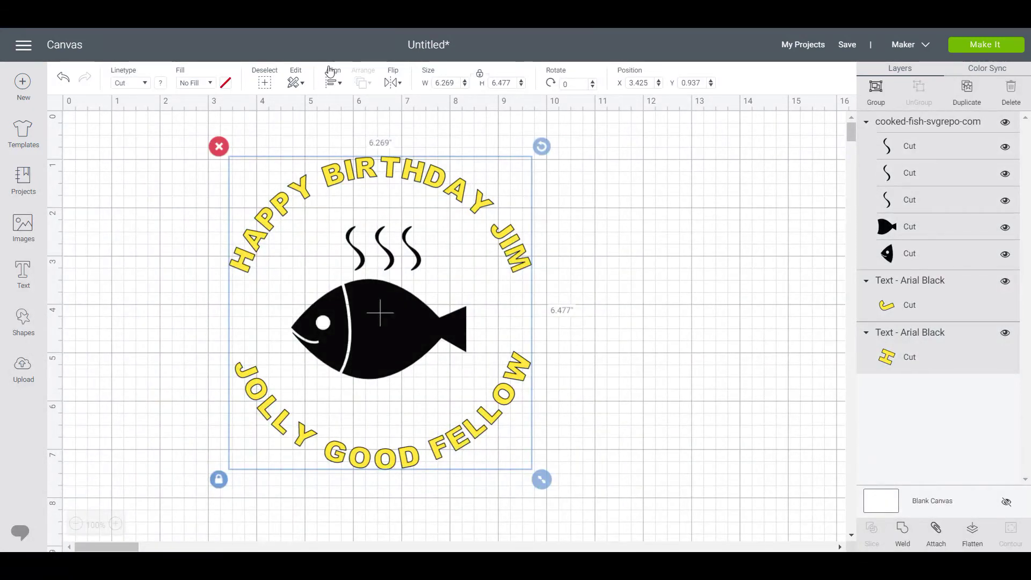
{"action": "left_click", "coordinate": [332, 82]}
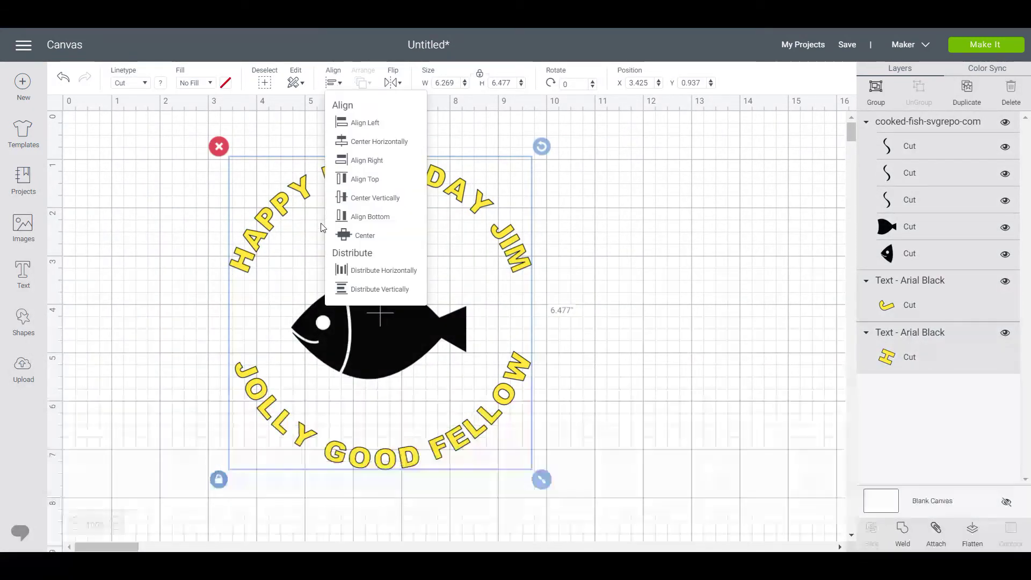
{"action": "left_click", "coordinate": [378, 270]}
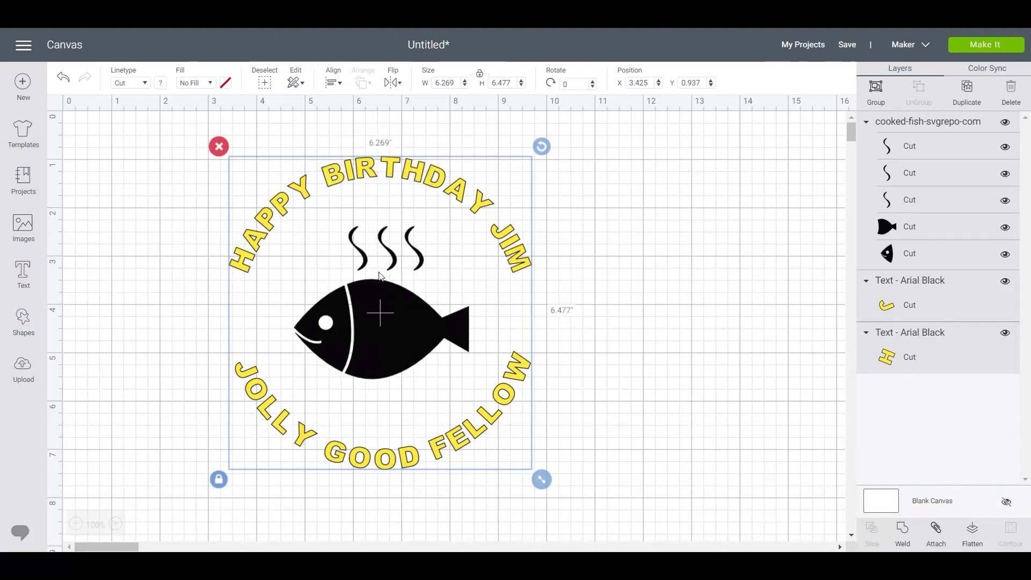
{"action": "left_click", "coordinate": [333, 82]}
{"action": "left_click", "coordinate": [359, 291]}
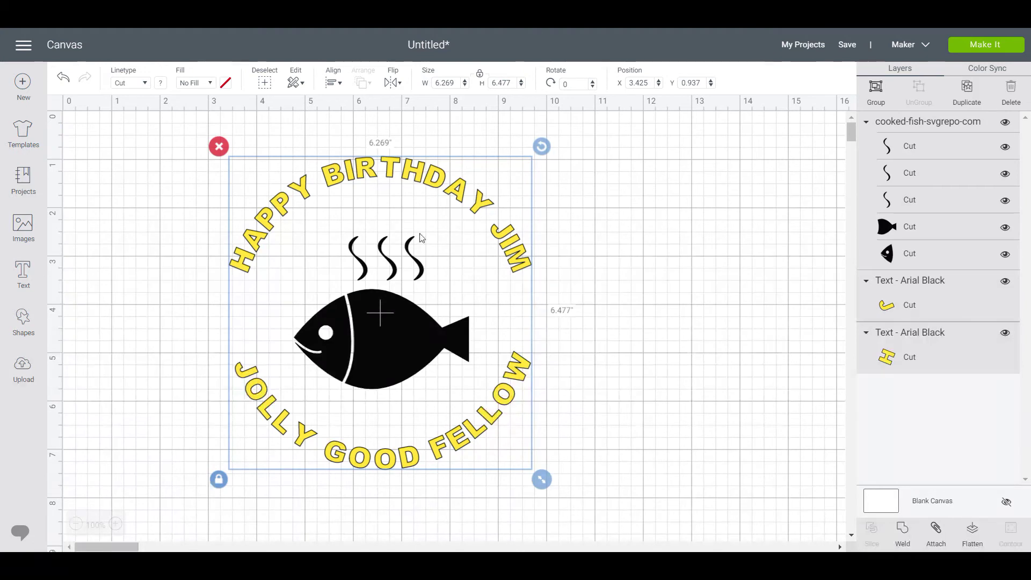
Step: Try Center Vertically on the objects, then undo it
{"action": "left_click", "coordinate": [333, 82]}
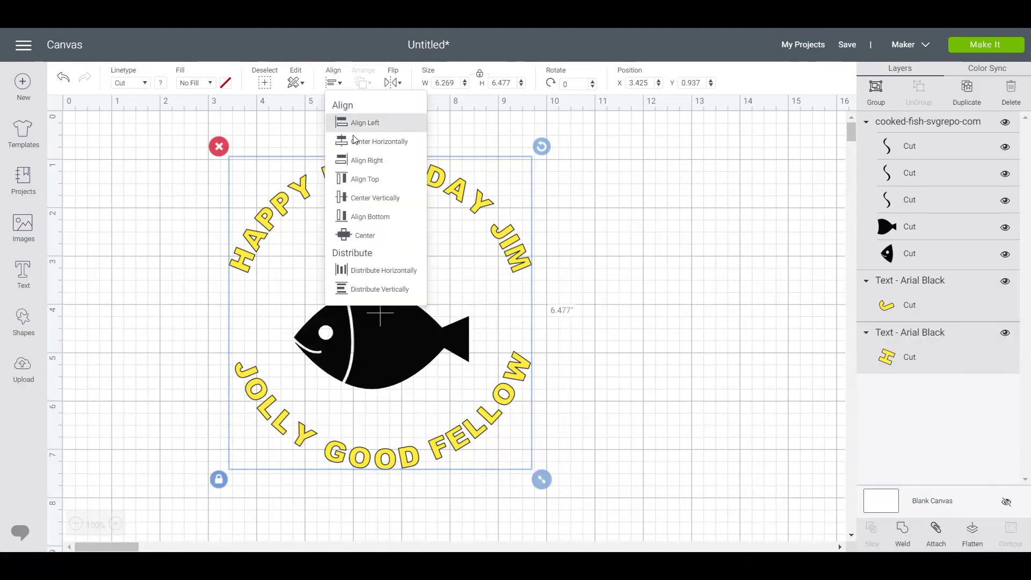
{"action": "left_click", "coordinate": [382, 197]}
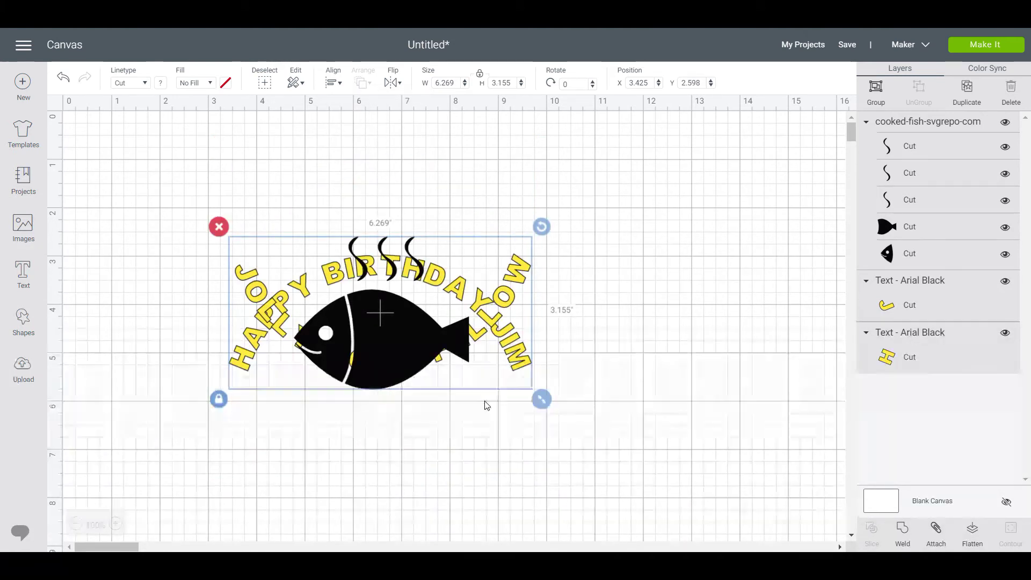
{"action": "key", "text": "ctrl+z"}
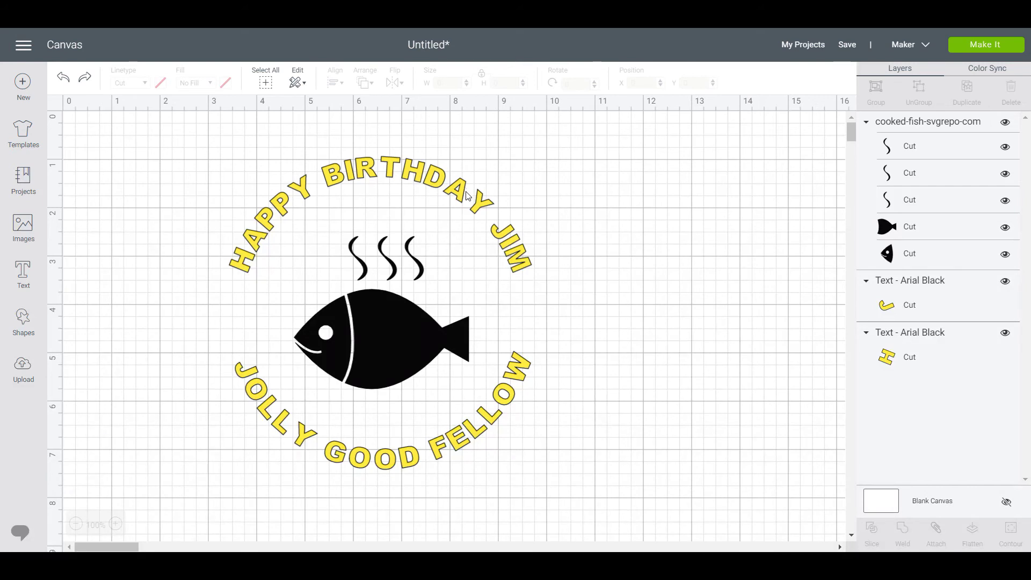
Step: Weld 'HAPPY BIRTHDAY JIM' and 'JOLLY GOOD FELLOW' into a single text ring
{"action": "left_click", "coordinate": [375, 169]}
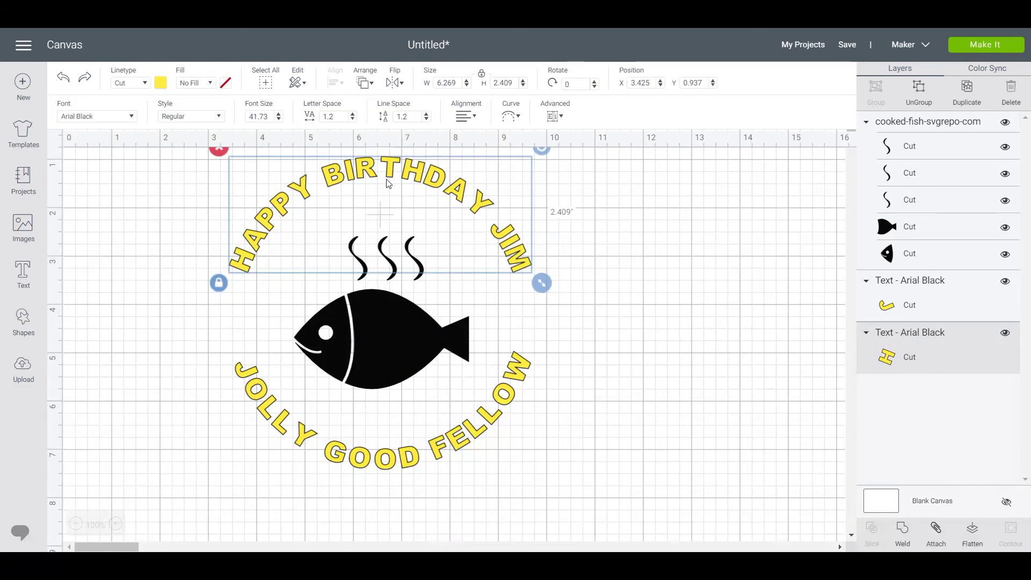
{"action": "left_click", "coordinate": [485, 430], "text": "shift"}
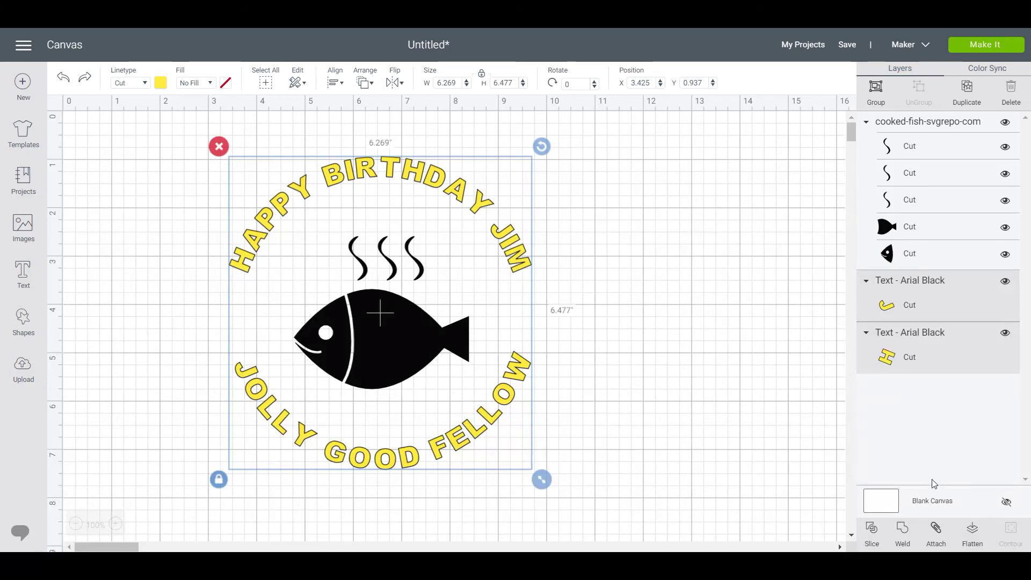
{"action": "left_click", "coordinate": [904, 542]}
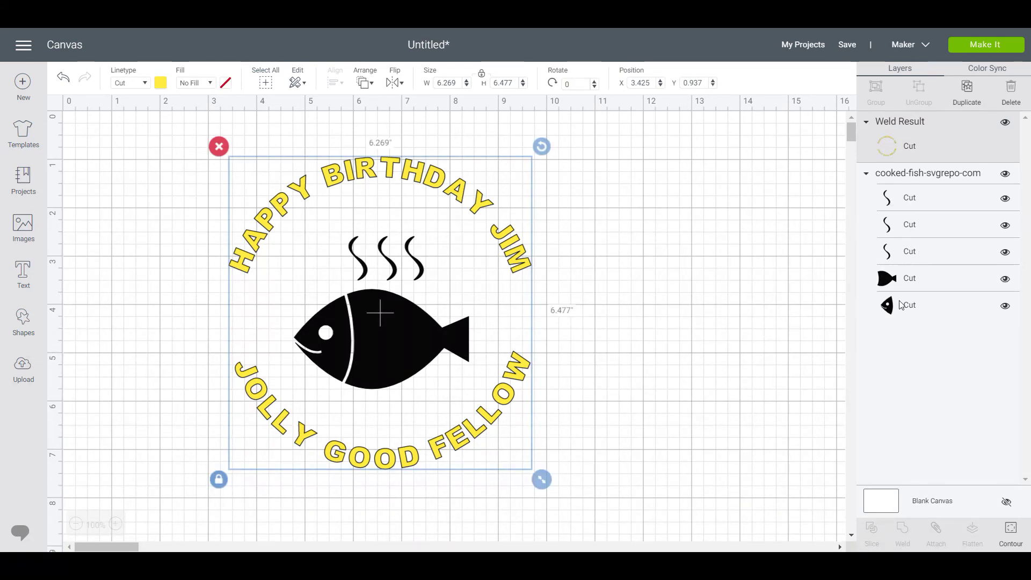
Step: Move the text ring aside and weld the fish pieces into one shape
{"action": "left_click", "coordinate": [704, 375]}
{"action": "left_click", "coordinate": [369, 331]}
{"action": "left_click_drag", "start_coordinate": [517, 251], "coordinate": [792, 262]}
{"action": "left_click_drag", "start_coordinate": [272, 210], "coordinate": [467, 389]}
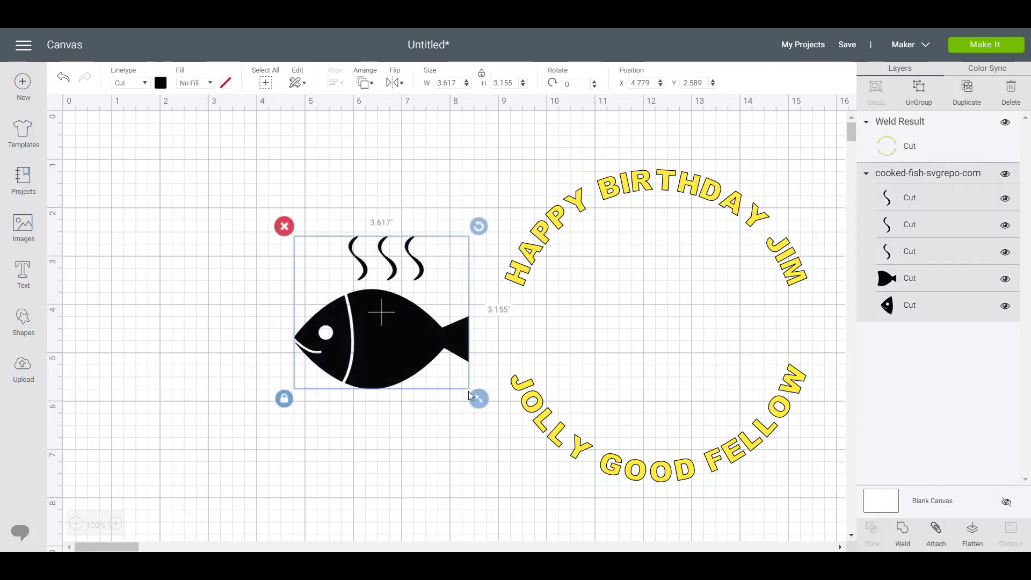
{"action": "left_click", "coordinate": [903, 544]}
Step: Put the ring back around the fish and centre the fish horizontally inside it
{"action": "left_click", "coordinate": [715, 450]}
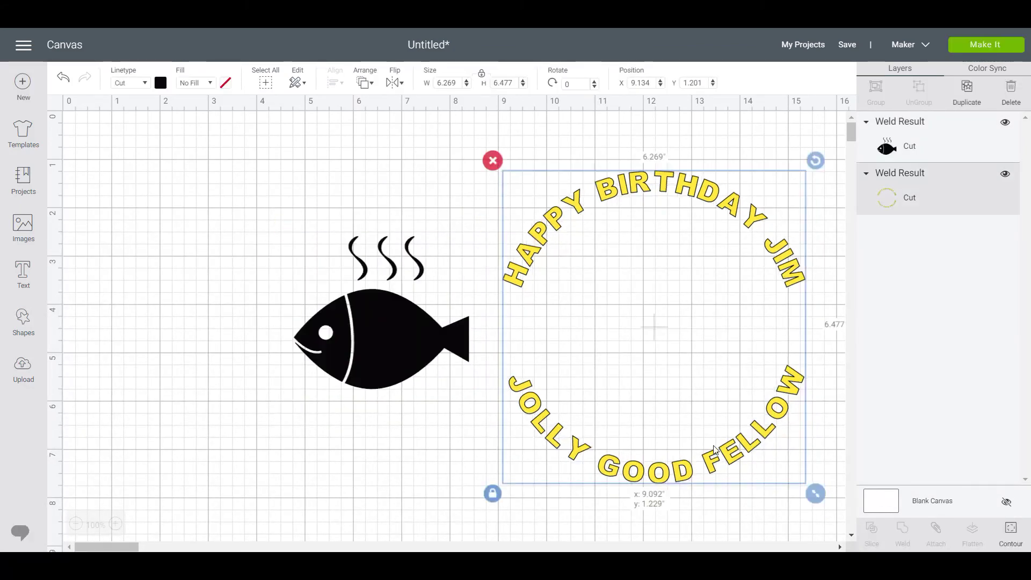
{"action": "left_click_drag", "start_coordinate": [714, 450], "coordinate": [462, 443]}
{"action": "left_click", "coordinate": [769, 400]}
{"action": "left_click_drag", "start_coordinate": [126, 141], "coordinate": [524, 394]}
{"action": "left_click", "coordinate": [336, 82]}
{"action": "left_click", "coordinate": [371, 141]}
{"action": "left_click", "coordinate": [691, 367]}
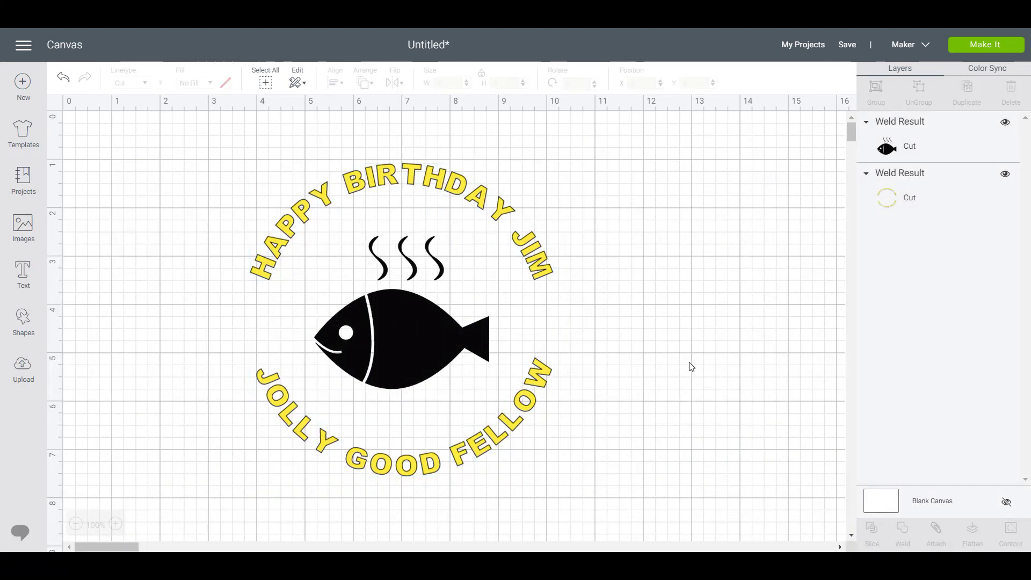
{"action": "left_click", "coordinate": [1004, 47]}
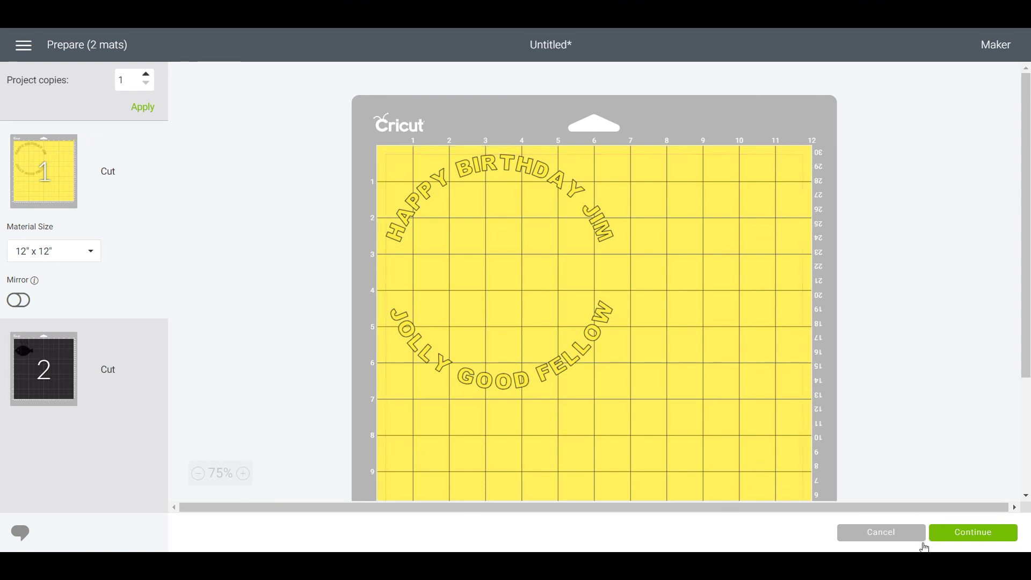
{"action": "left_click", "coordinate": [894, 539]}
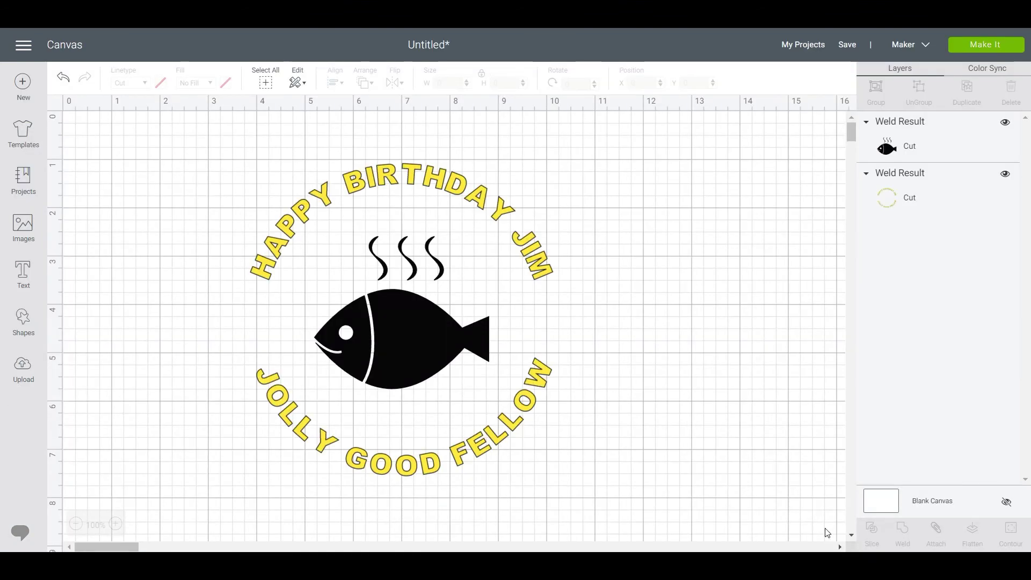